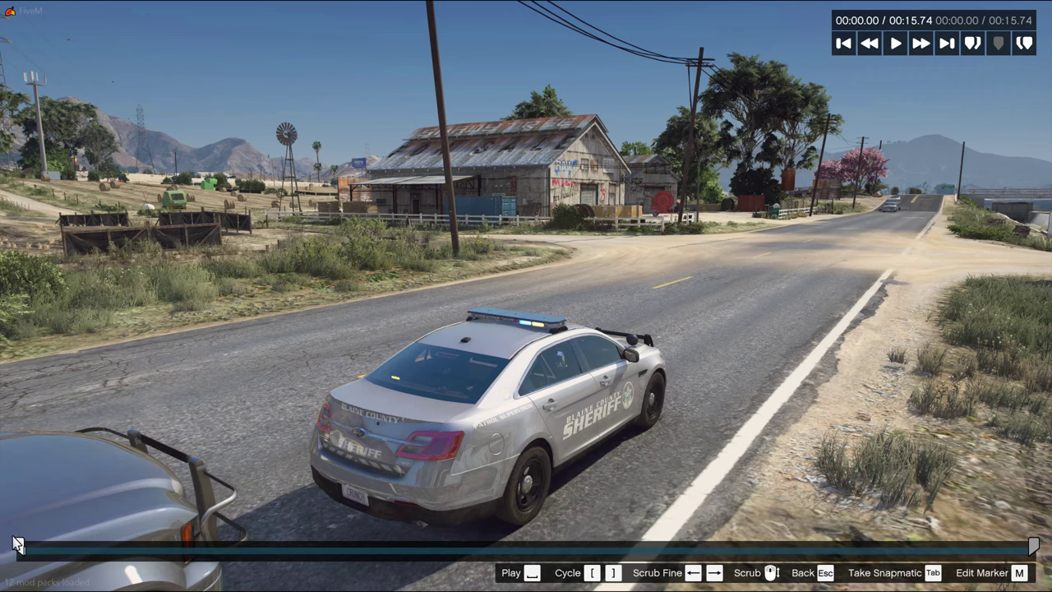
# Play and scrub through the patrol car clip to review it from beginning to end.
pyautogui.press('space')
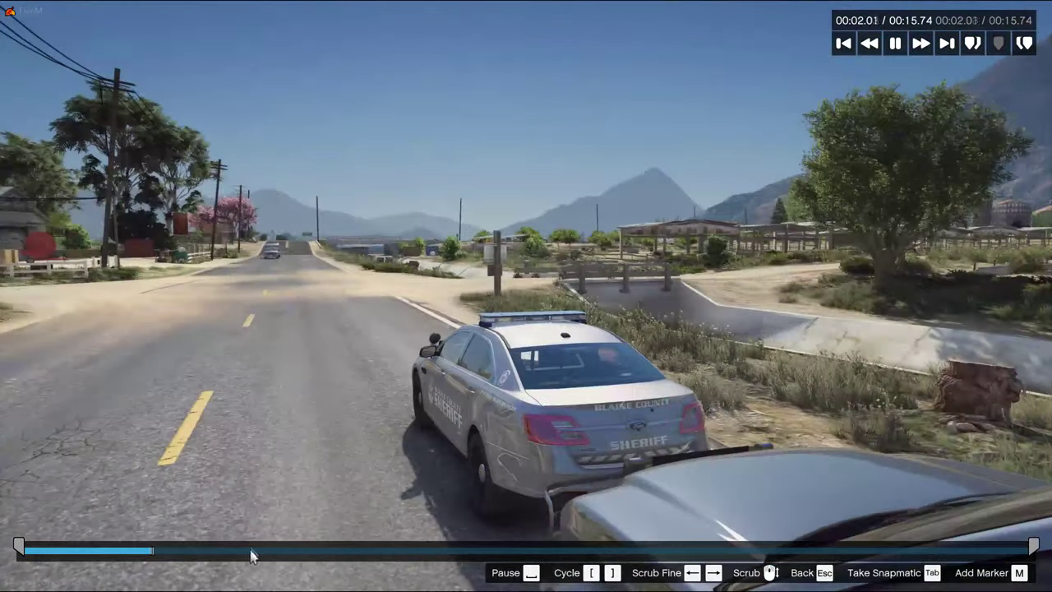
pyautogui.moveTo(251, 552); pyautogui.dragTo(567, 536)
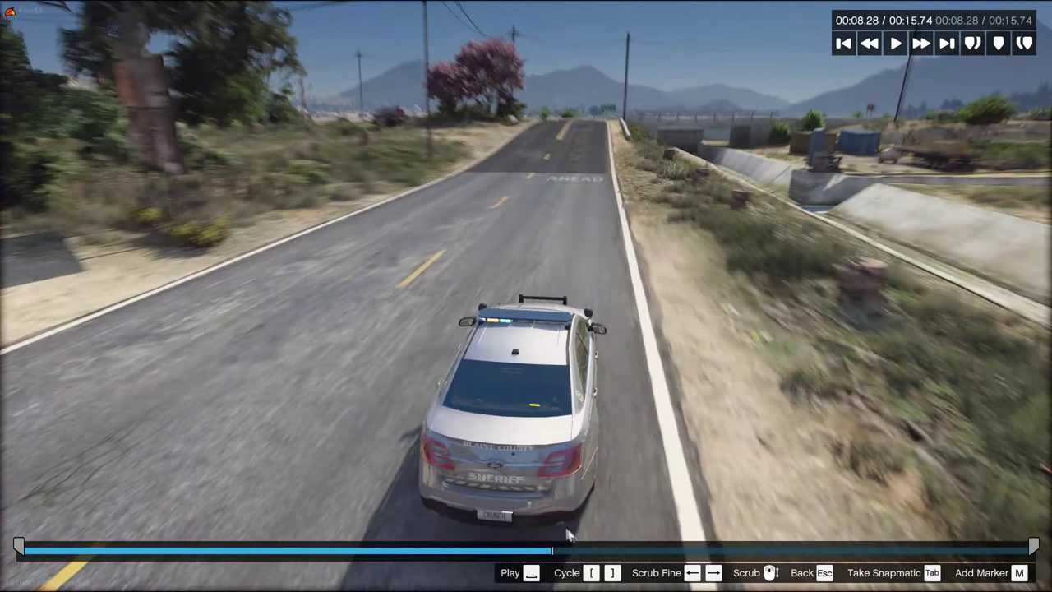
pyautogui.press('space')
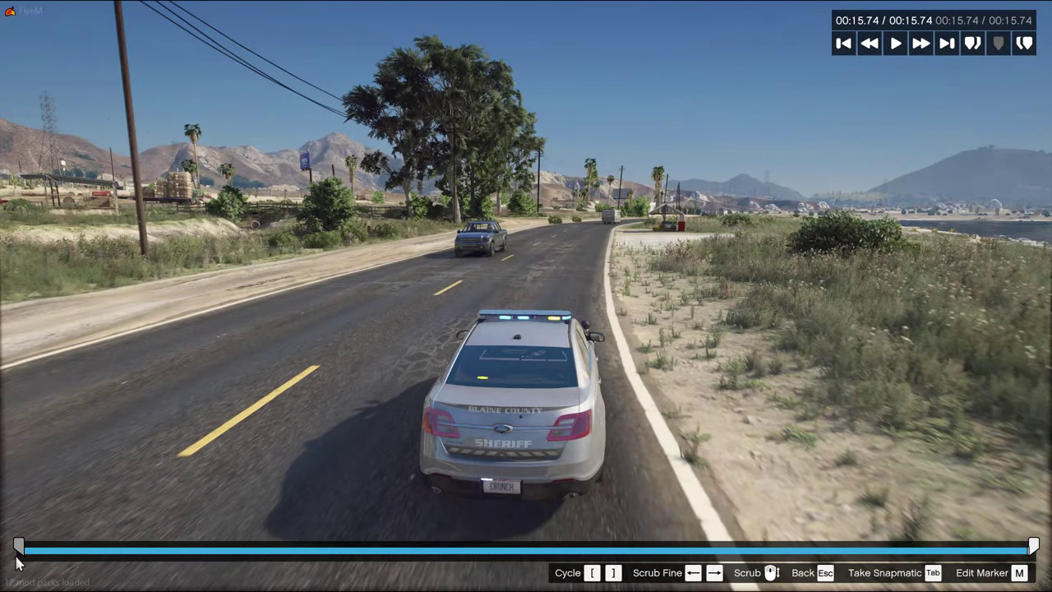
# Set the start point marker's camera type to Free Camera.
pyautogui.click(19, 547)
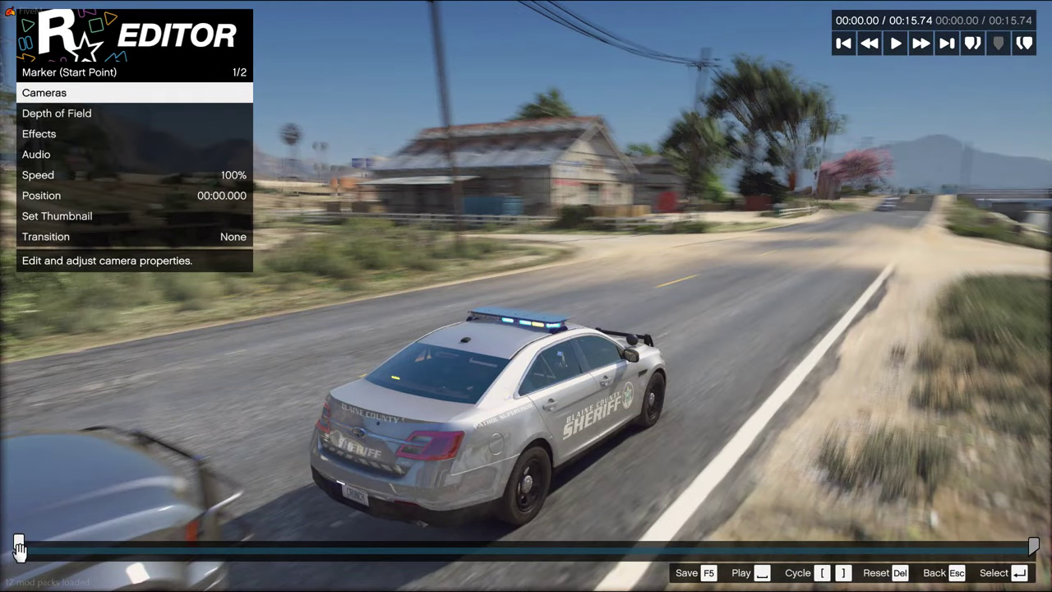
pyautogui.press('Return')
pyautogui.press('Right')
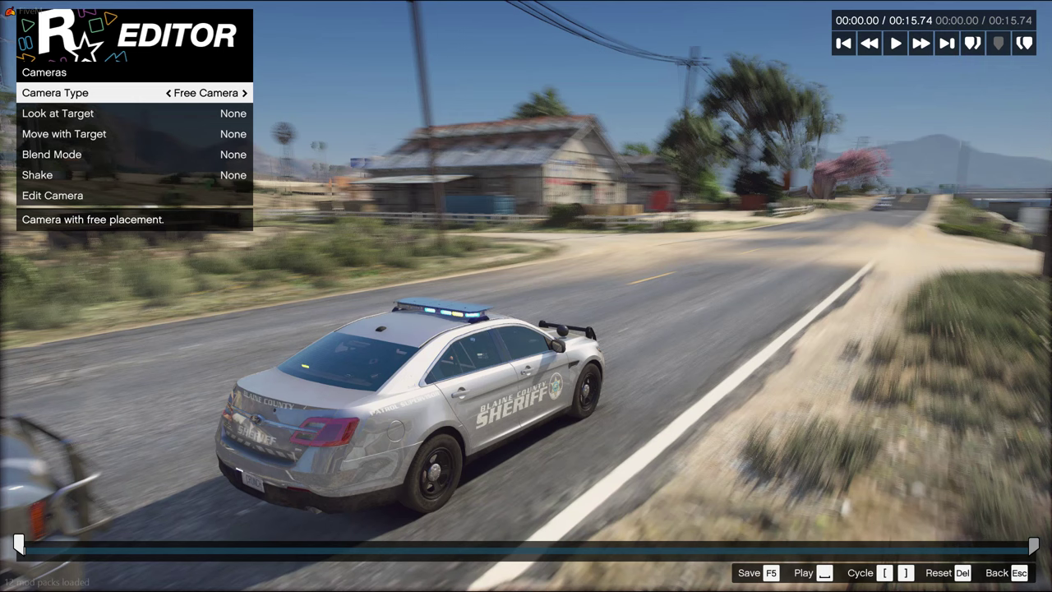
pyautogui.press('Left')
pyautogui.press('Right')
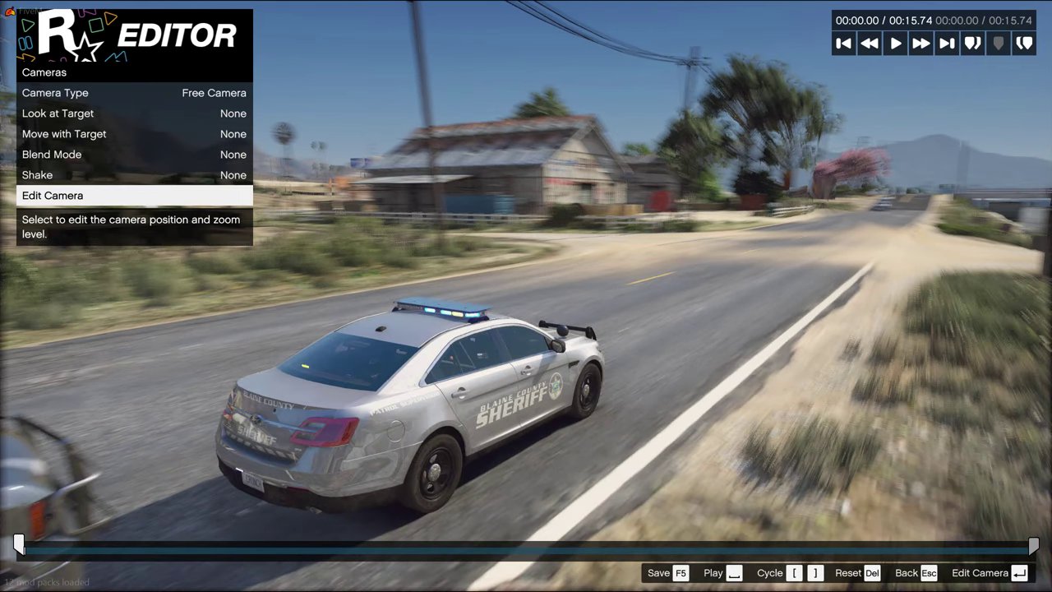
# Edit the start marker's free camera so it sits low on the road ahead of the patrol car, facing its front.
pyautogui.press('Return')
pyautogui.press('d')
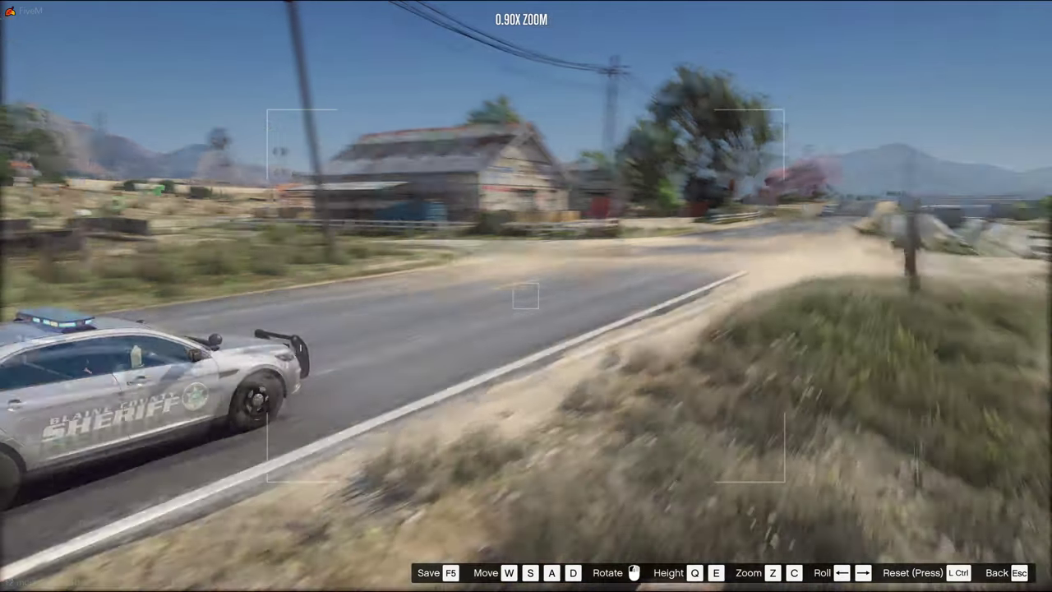
pyautogui.moveTo(31, 555); pyautogui.dragTo(6, 555)
pyautogui.press('d')
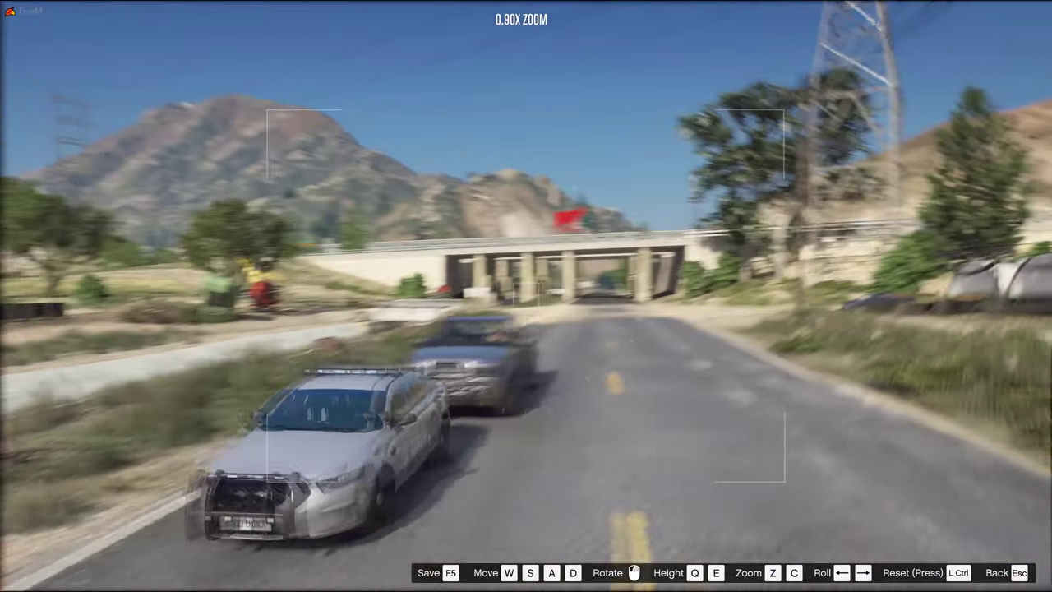
pyautogui.press('d')
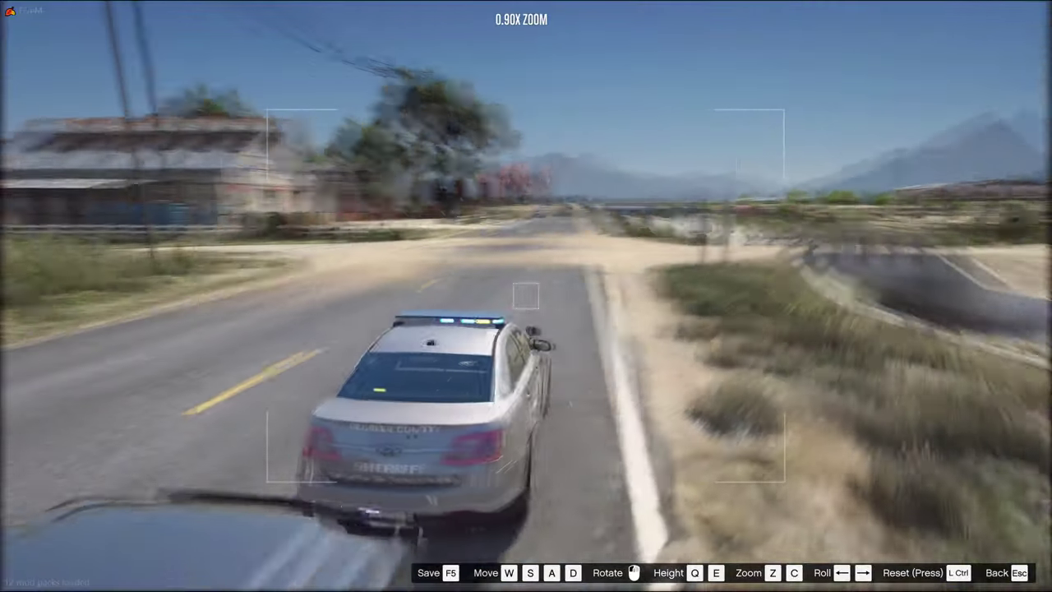
pyautogui.press('d')
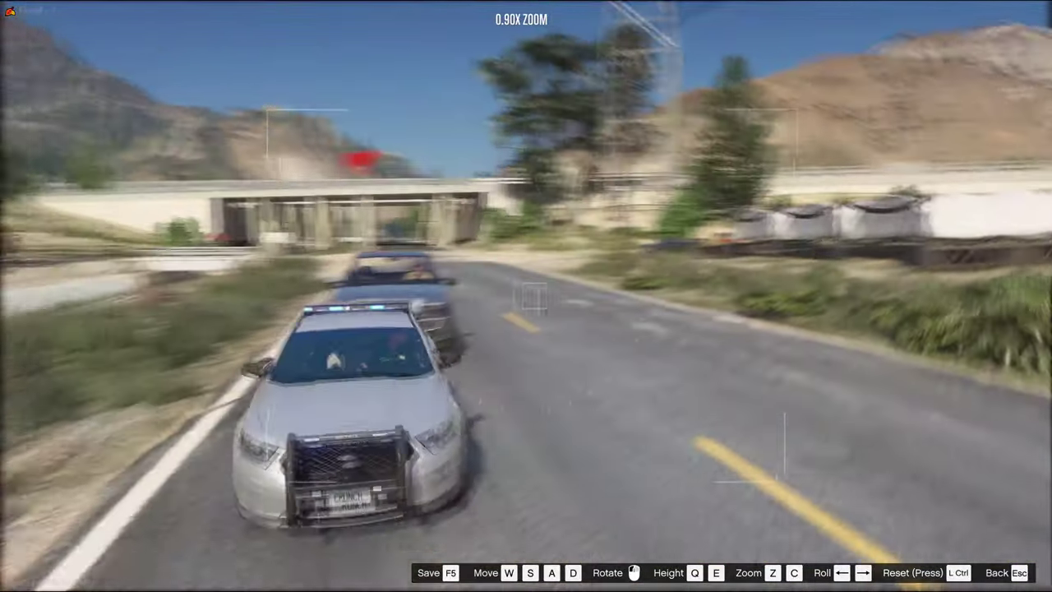
pyautogui.press('w')
pyautogui.press('s')
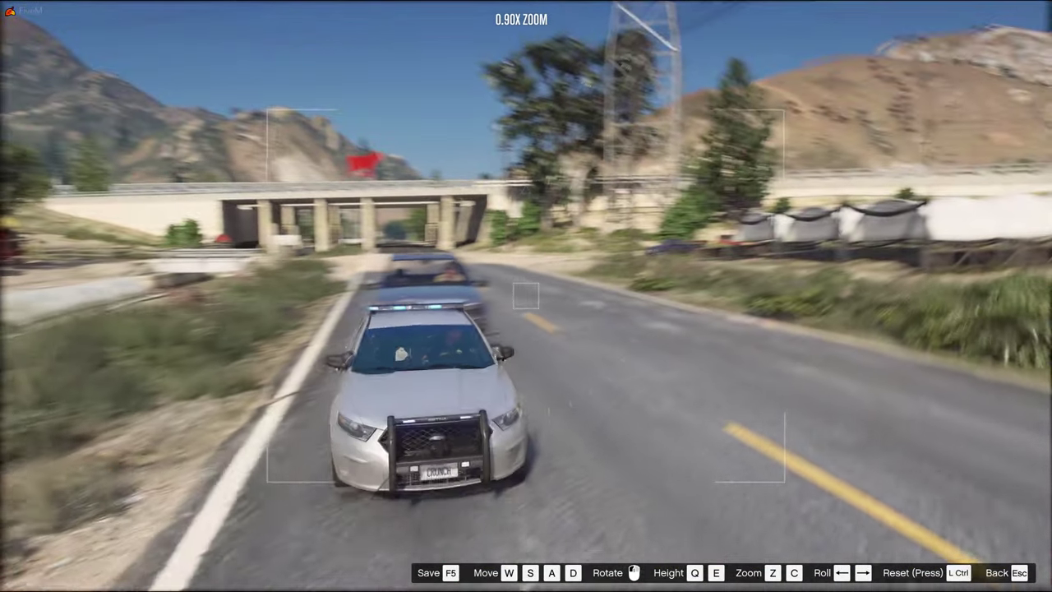
pyautogui.moveTo(525, 296); pyautogui.dragTo(501, 451)
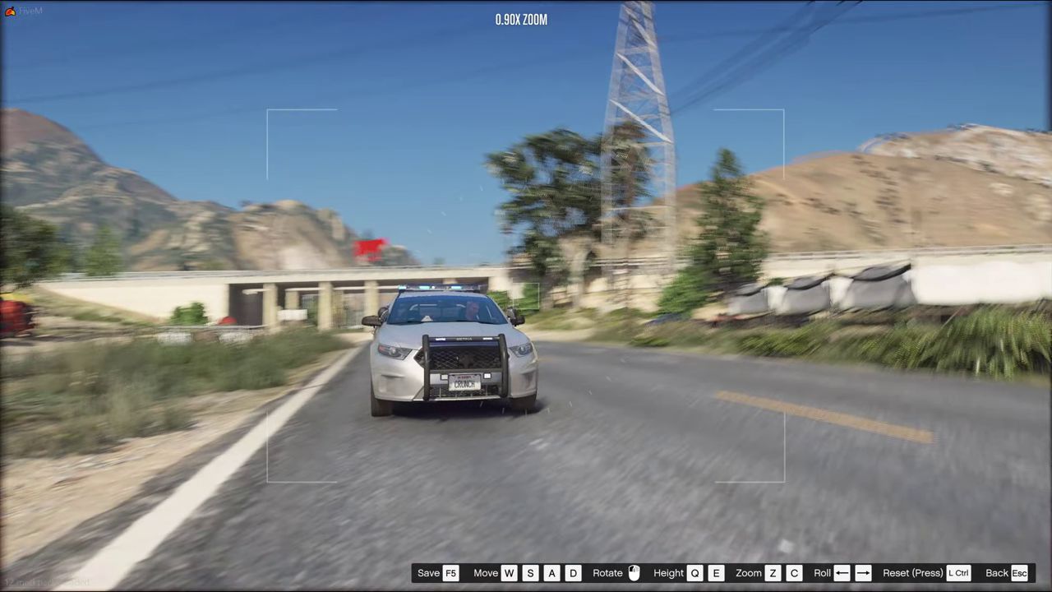
# Try a wide zoom of about 0.45x with the camera moved close to the patrol car's front bumper.
pyautogui.press('z')
pyautogui.press('c')
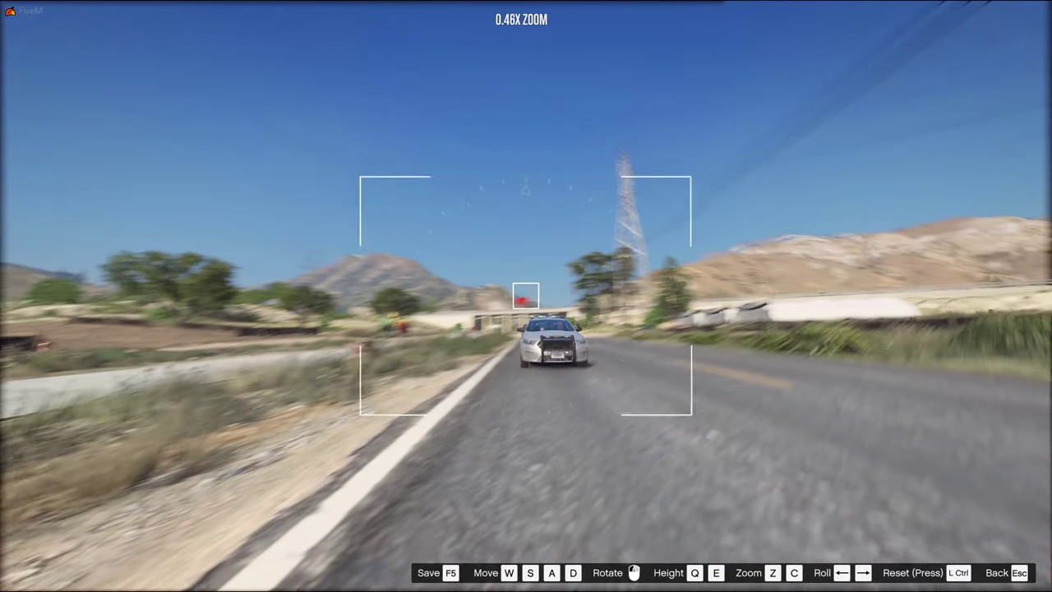
pyautogui.press('w')
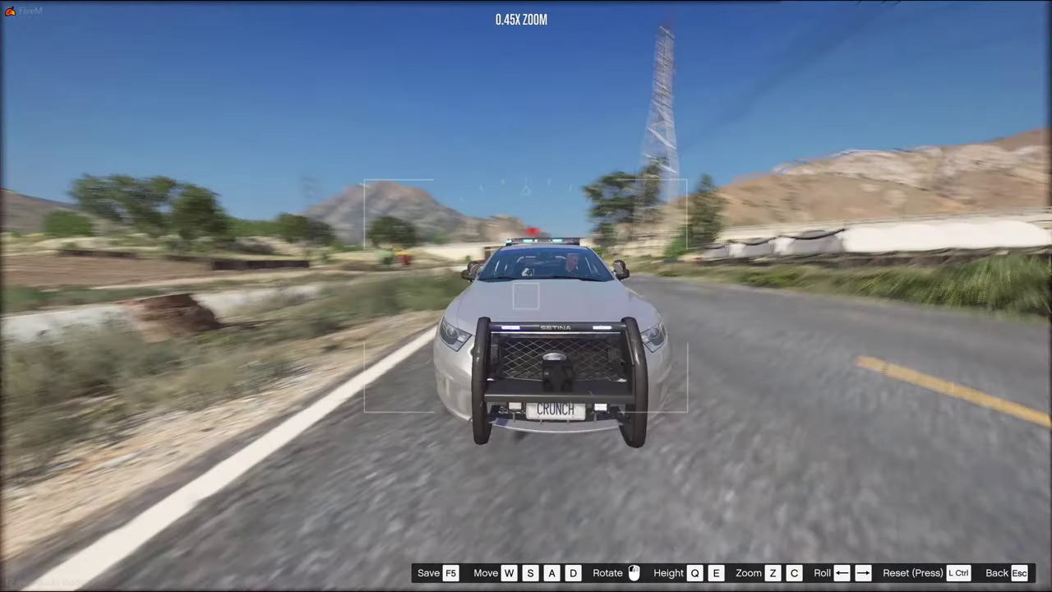
# Move the start camera back, zoom in to about 3.7x and frame the patrol car from its front corner with the truck behind.
pyautogui.press('s')
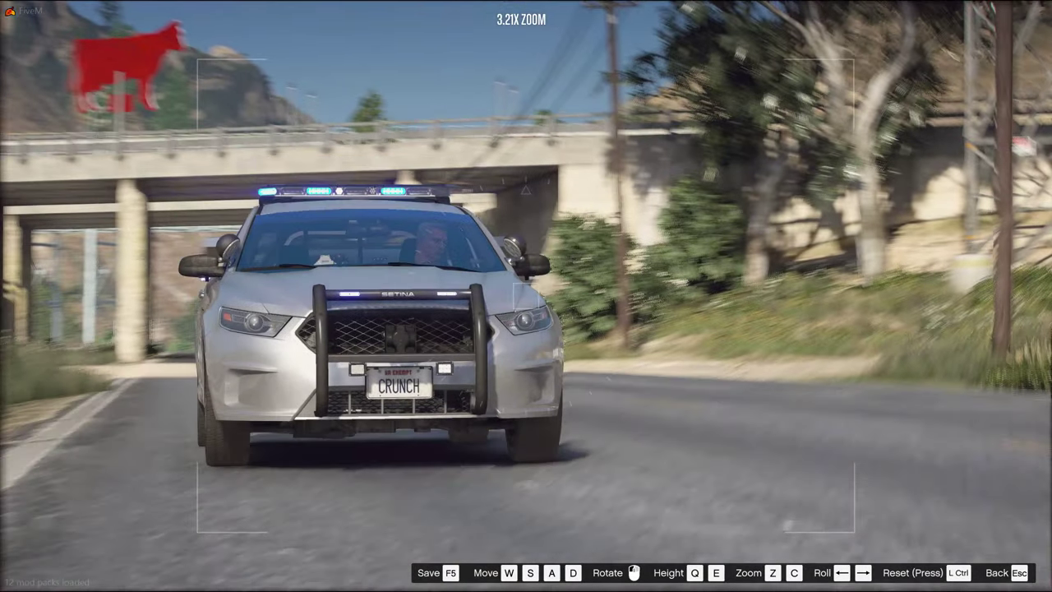
pyautogui.press('c')
pyautogui.press('a')
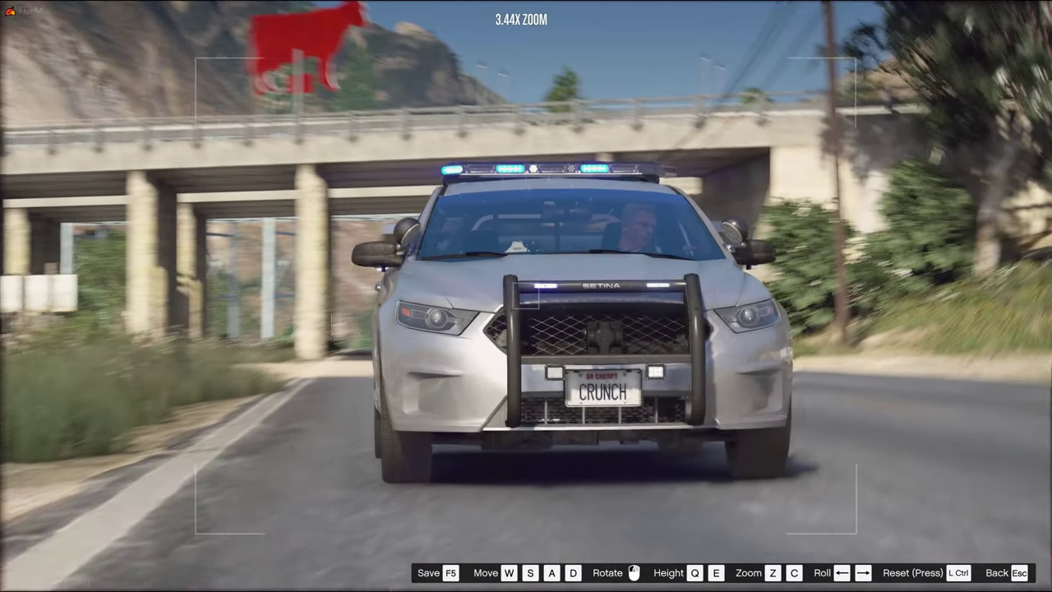
pyautogui.press('d')
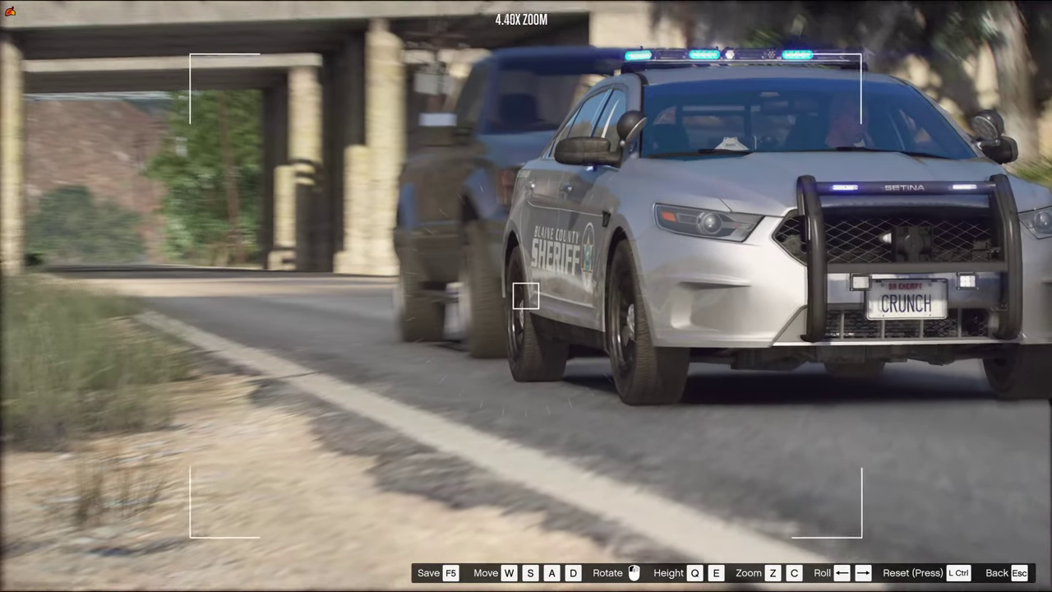
pyautogui.press('z')
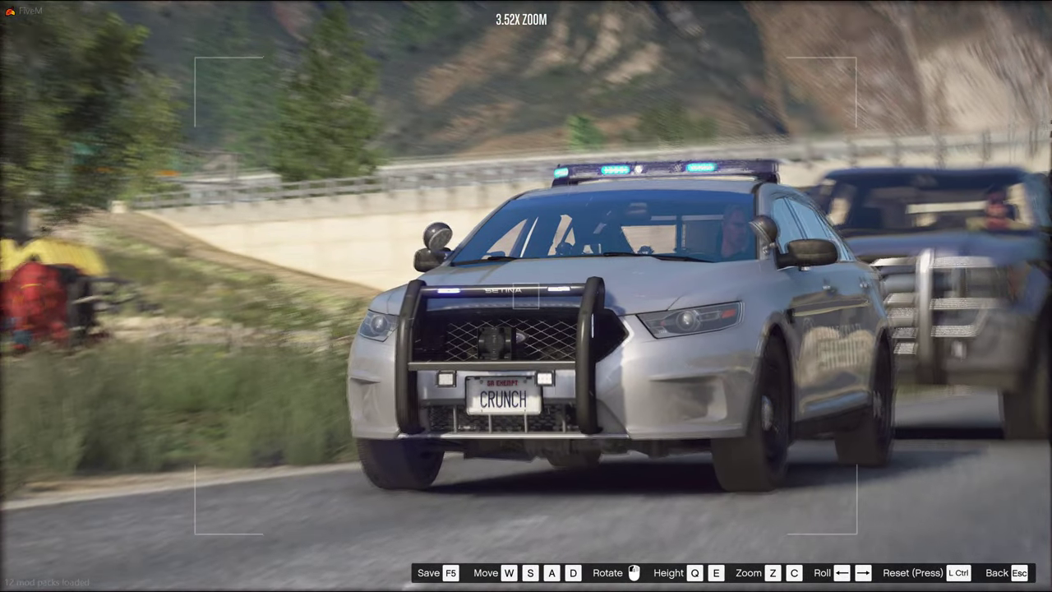
pyautogui.press('z')
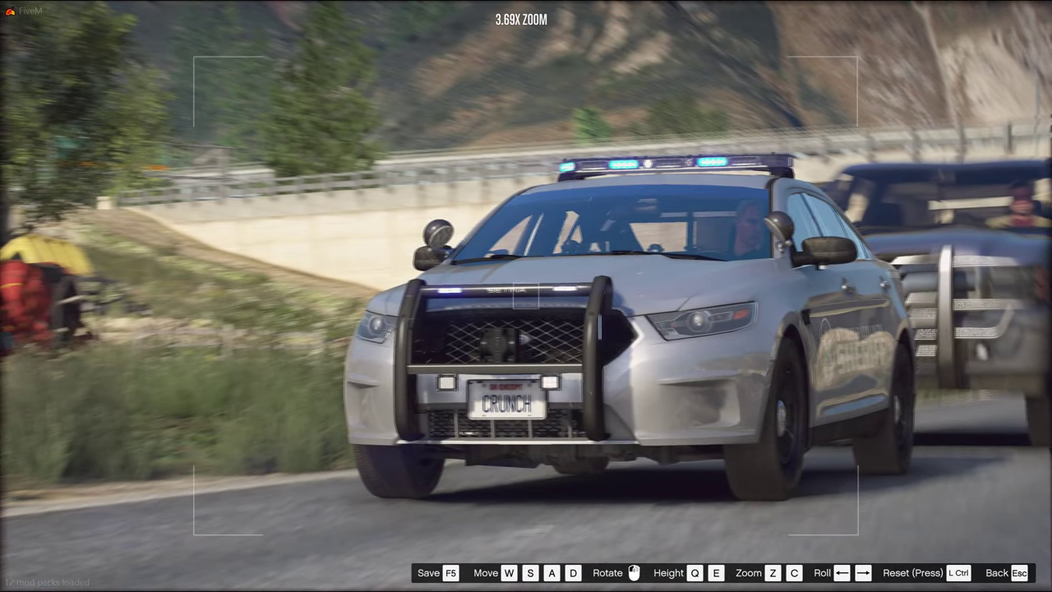
pyautogui.press('Escape')
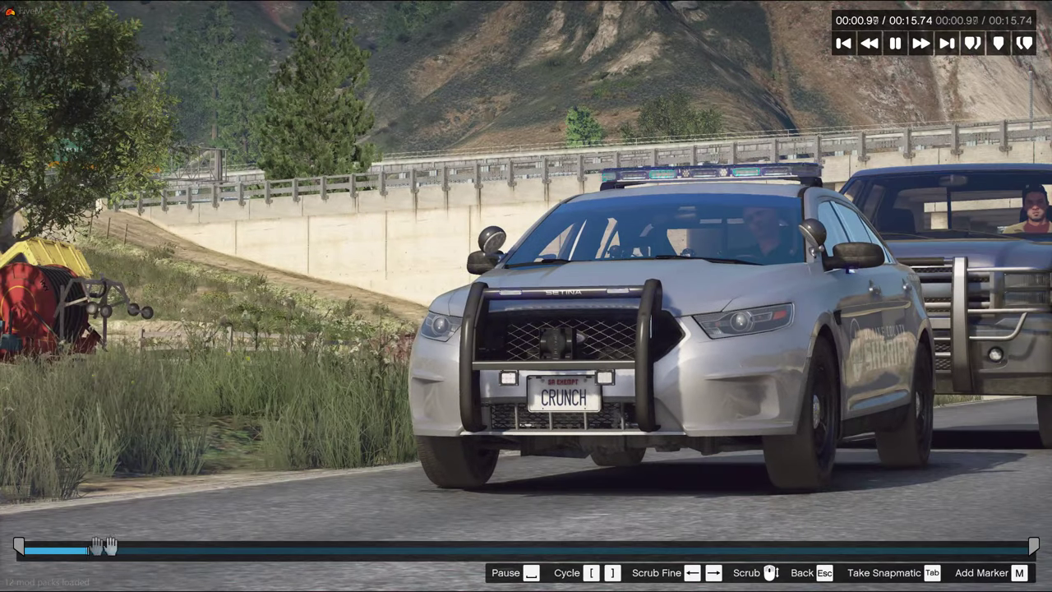
# Play on through the clip and add markers at 00:02.60 and 00:04.38.
pyautogui.click(193, 546)
pyautogui.press('m')
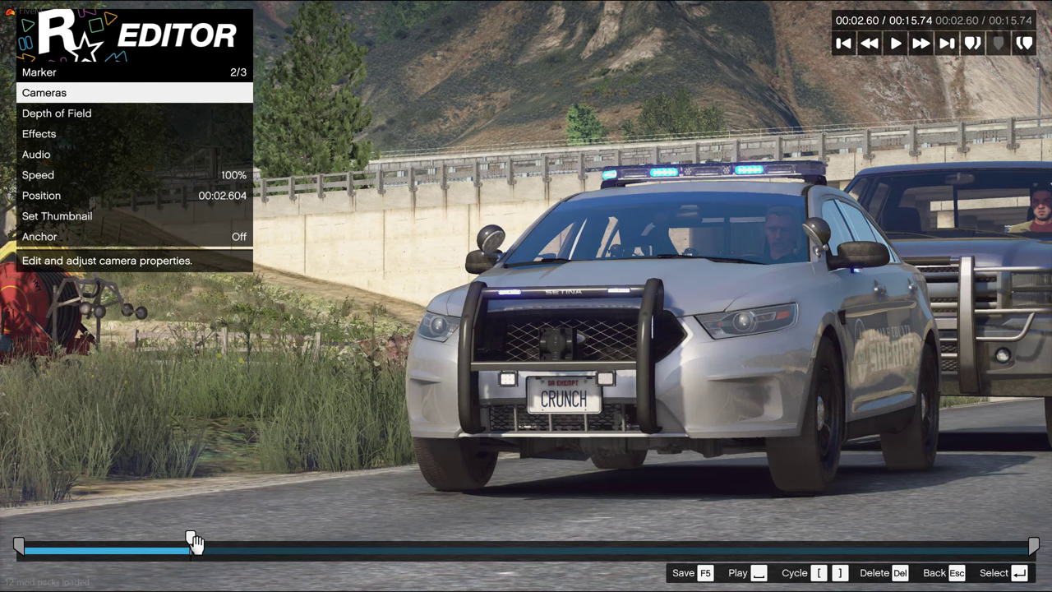
pyautogui.press('space')
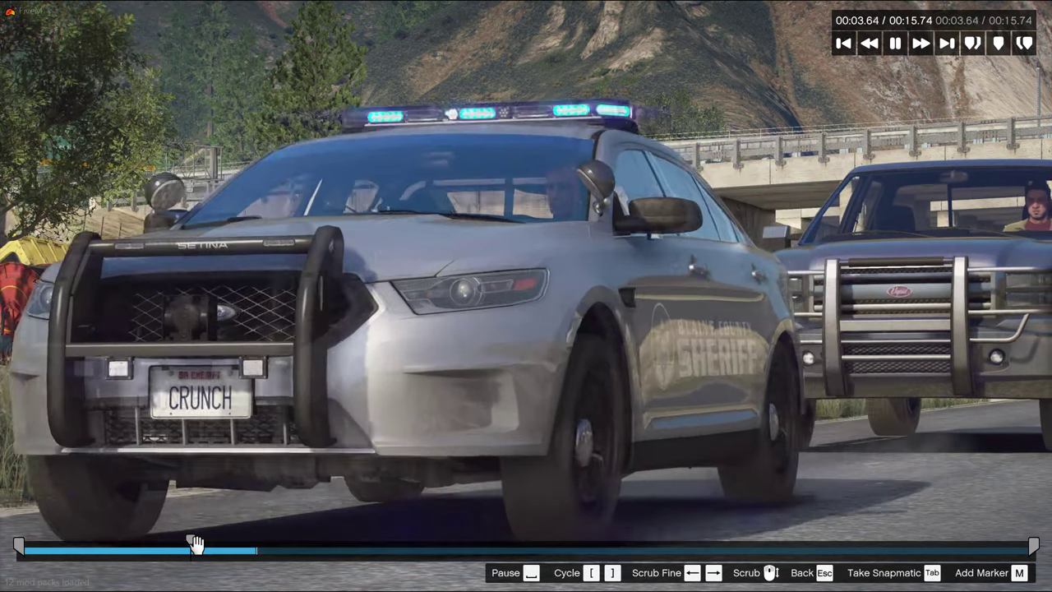
pyautogui.press('space')
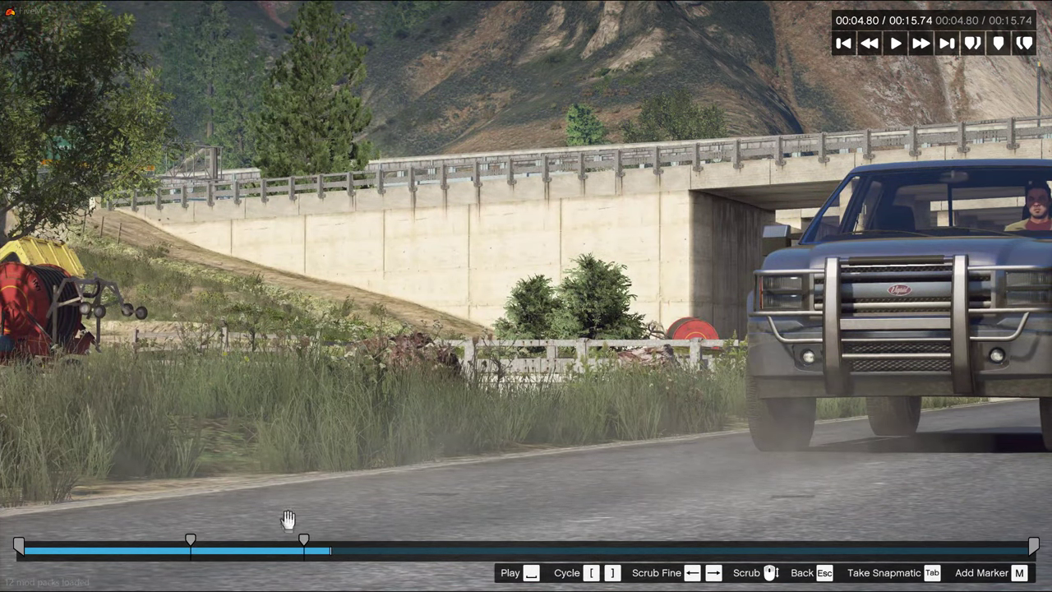
# Reposition the free camera of the 00:04.38 marker at 3.75x zoom to frame the patrol car's front corner with the overpass behind.
pyautogui.click(304, 542)
pyautogui.click(76, 93)
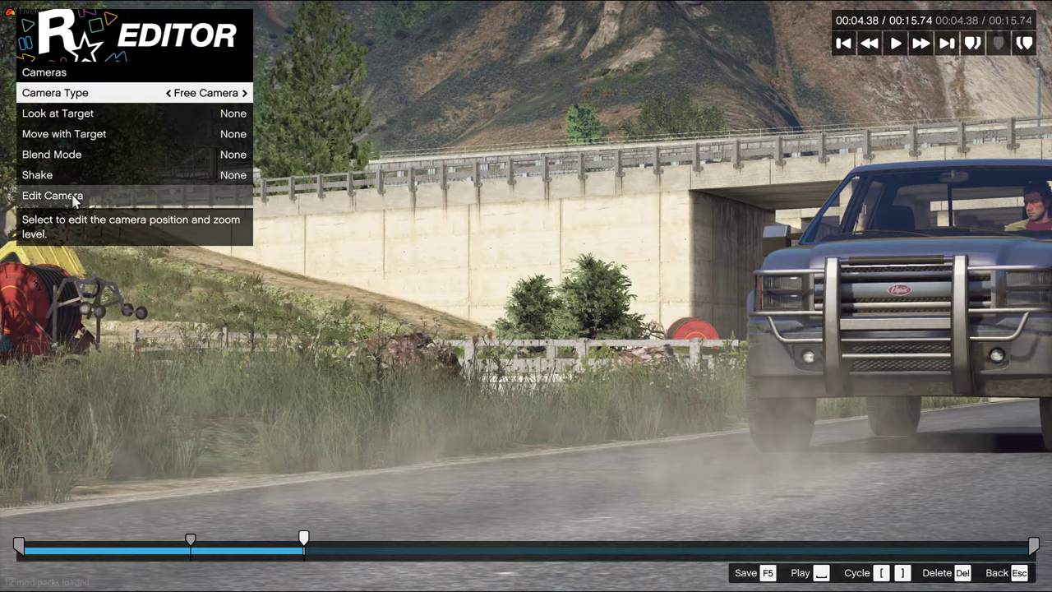
pyautogui.click(76, 196)
pyautogui.press('s')
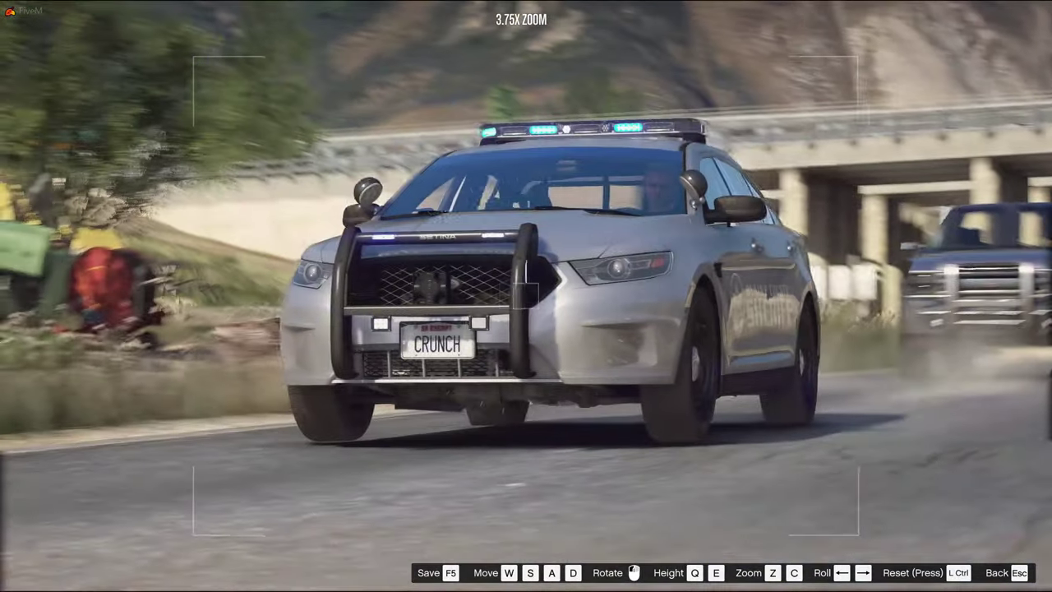
pyautogui.press('Escape')
pyautogui.click(132, 195)
pyautogui.press('d')
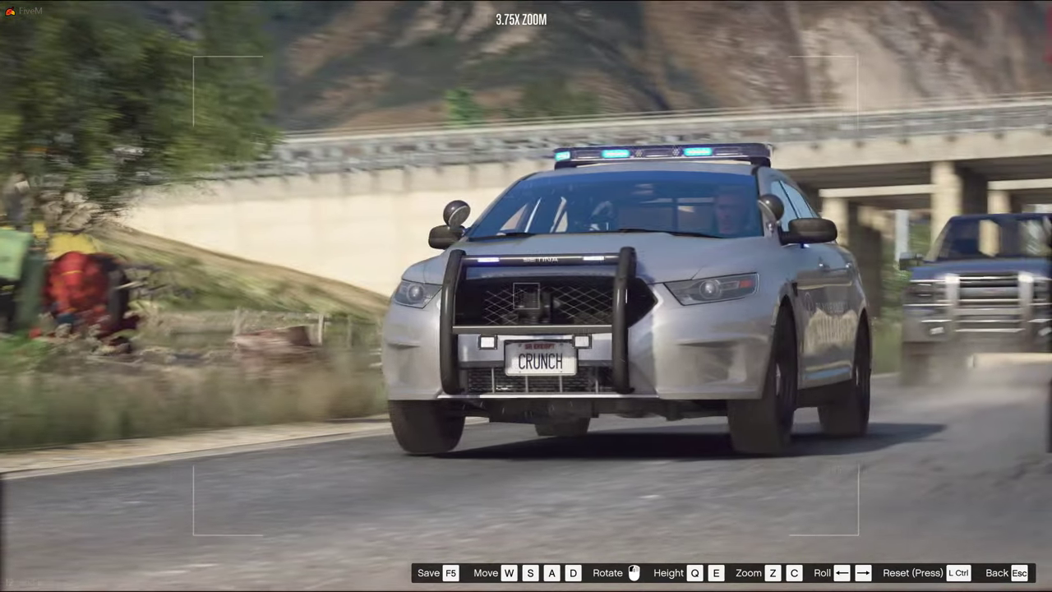
pyautogui.press('e')
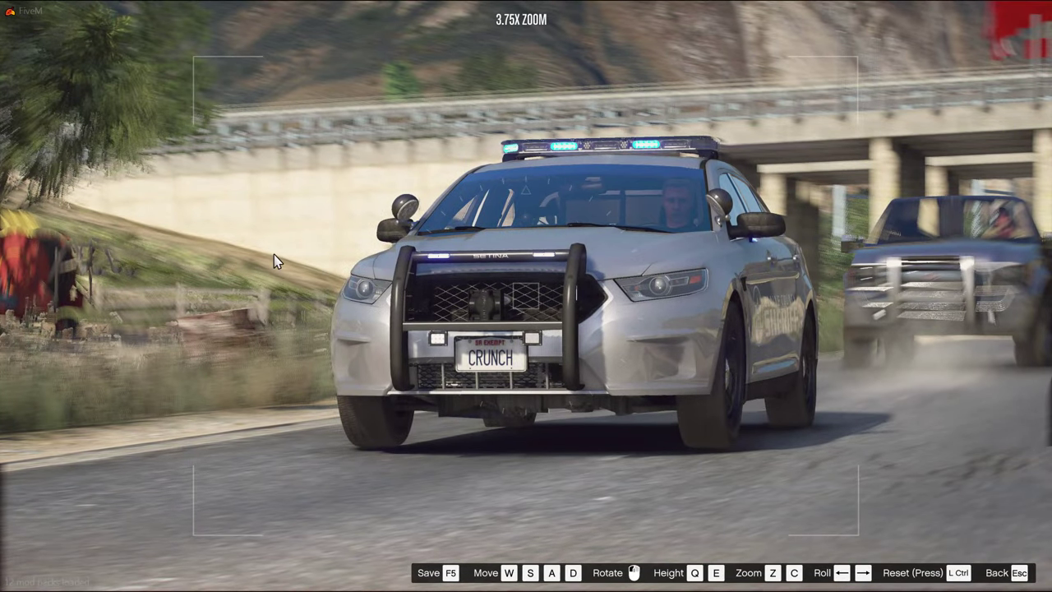
pyautogui.press('Escape')
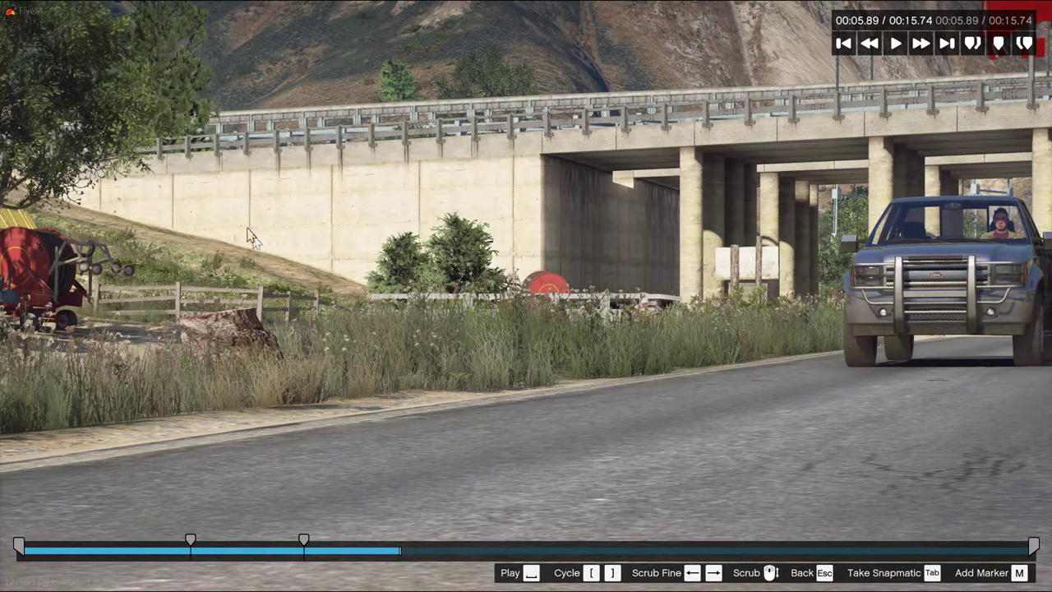
# Add a marker at 00:05.89 and move its camera to frame the patrol car's front corner beside the O'Neils Ranch sign.
pyautogui.press('m')
pyautogui.click(57, 90)
pyautogui.click(74, 200)
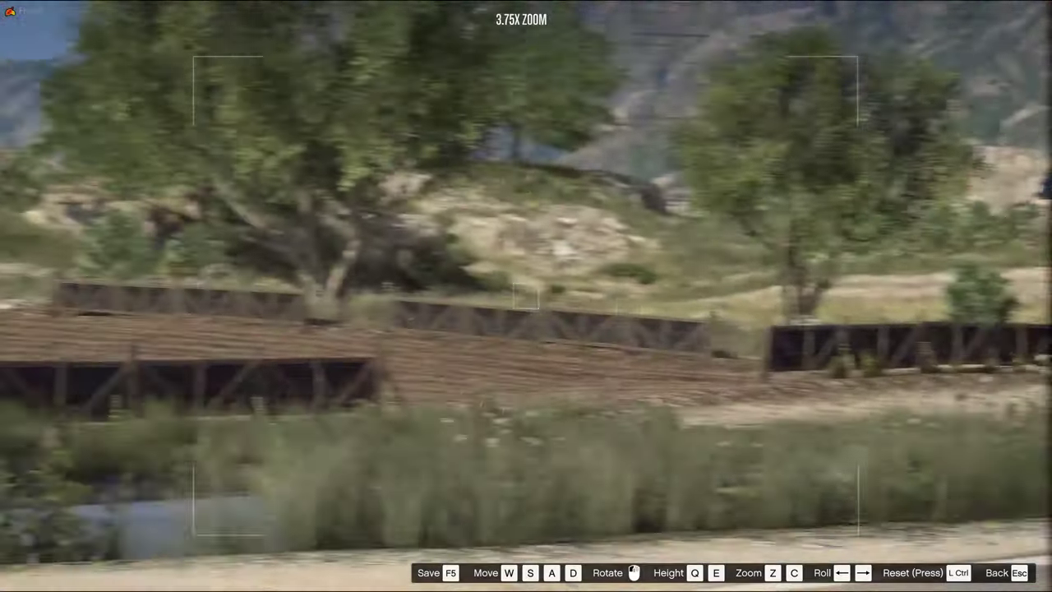
pyautogui.press('a')
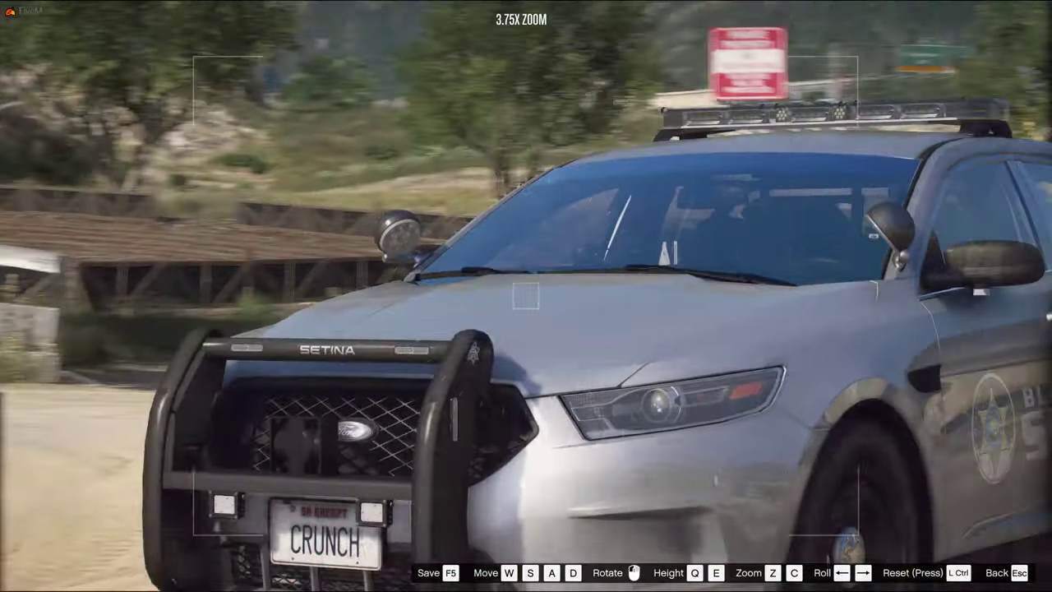
pyautogui.press('a')
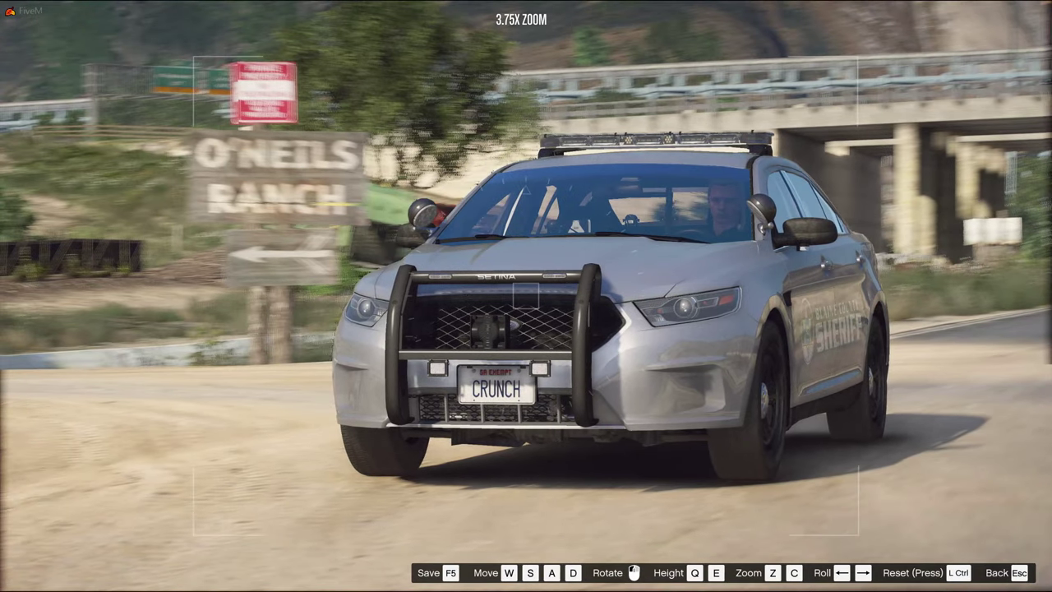
pyautogui.press('Escape')
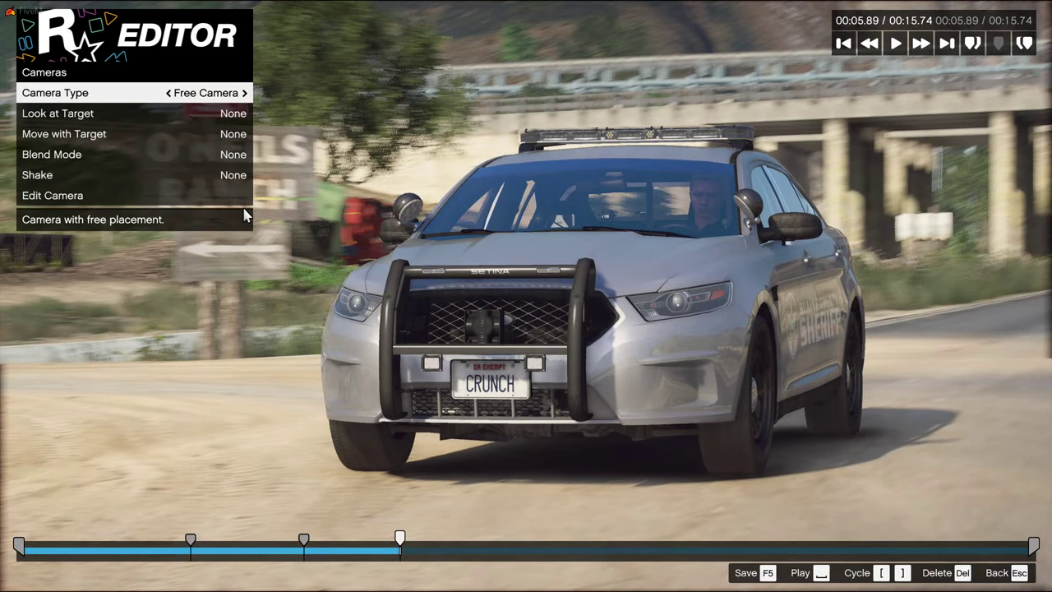
# Add a marker at 00:07.59 and pull its free camera back along the road to frame the patrol car nearly head-on before the overpass.
pyautogui.press('space')
pyautogui.press('space')
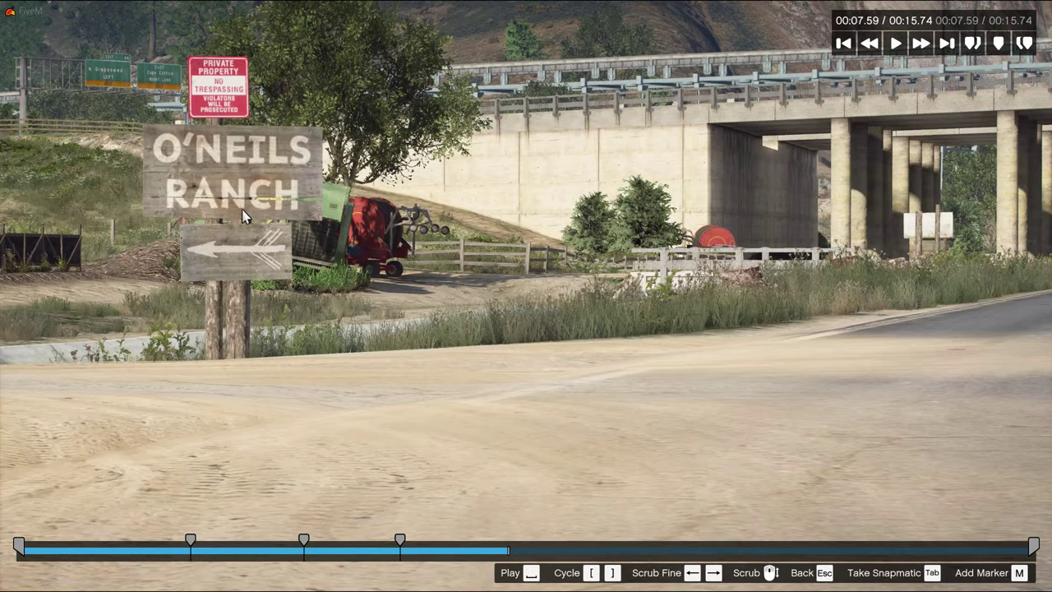
pyautogui.press('m')
pyautogui.click(106, 94)
pyautogui.click(80, 194)
pyautogui.press('s')
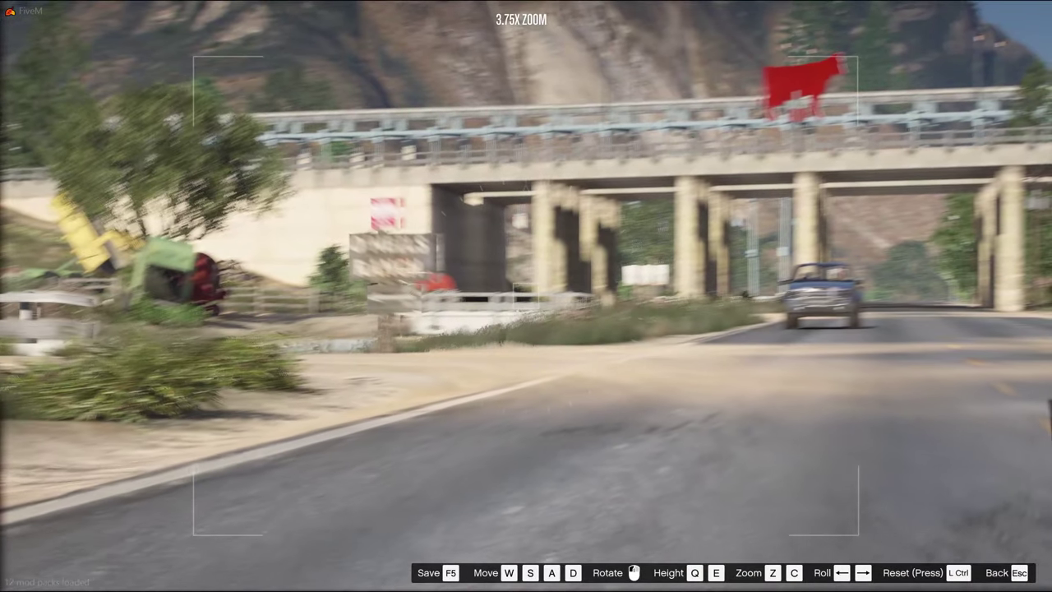
pyautogui.press('a')
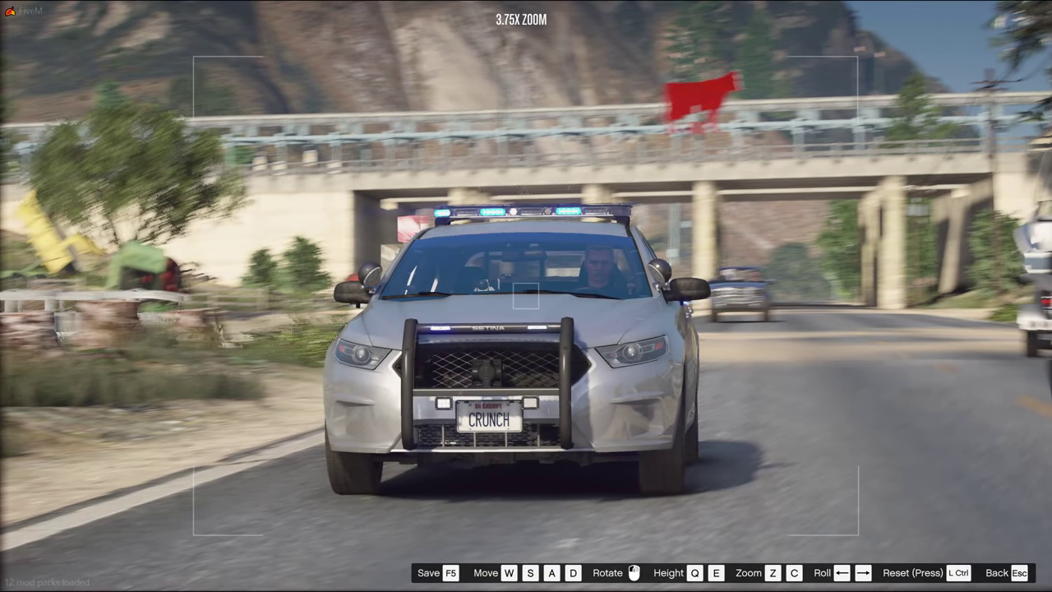
pyautogui.press('Escape')
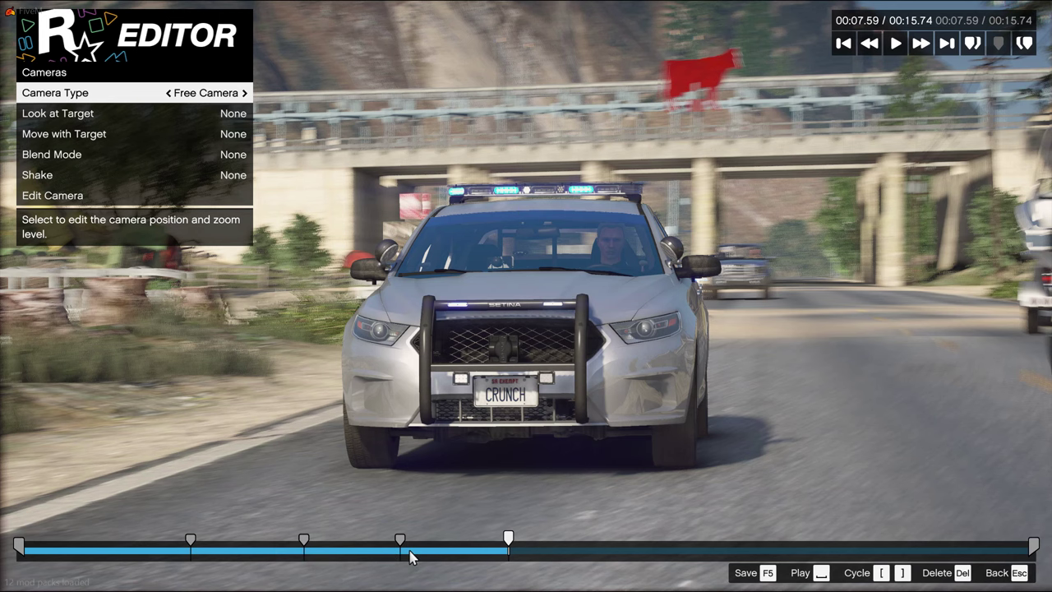
# Add a marker at 00:09.41 and move its camera back down the road to frame the patrol car head-on at 3.75x zoom.
pyautogui.press('space')
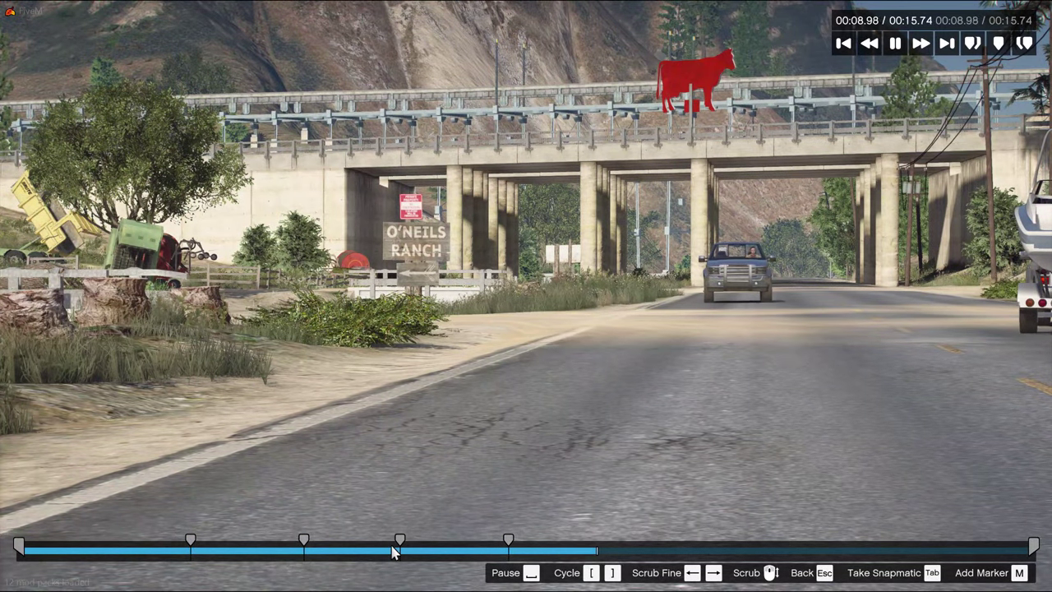
pyautogui.press('space')
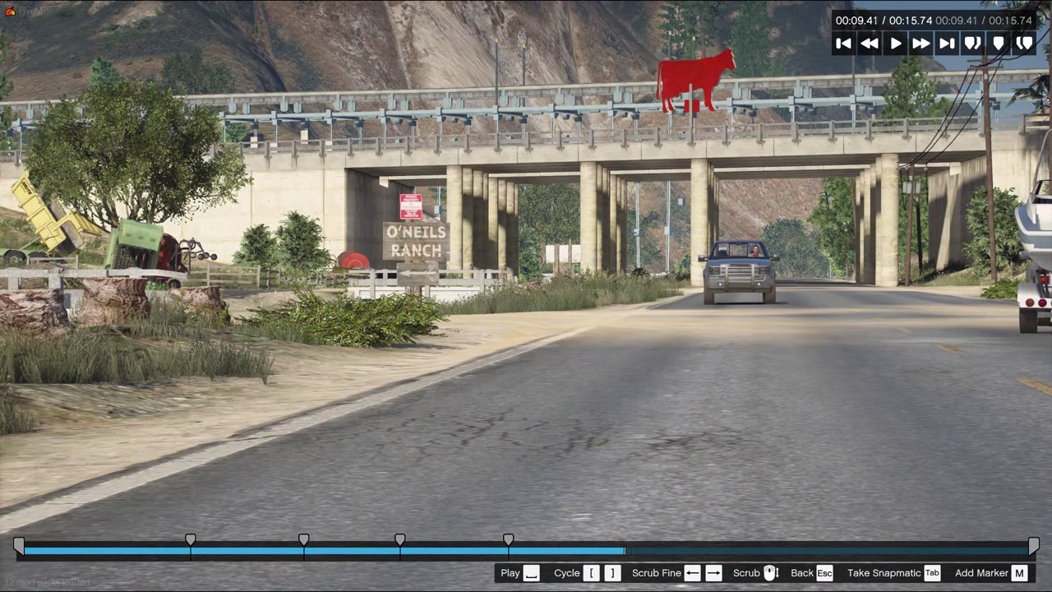
pyautogui.press('m')
pyautogui.press('Return')
pyautogui.press('Up')
pyautogui.press('Return')
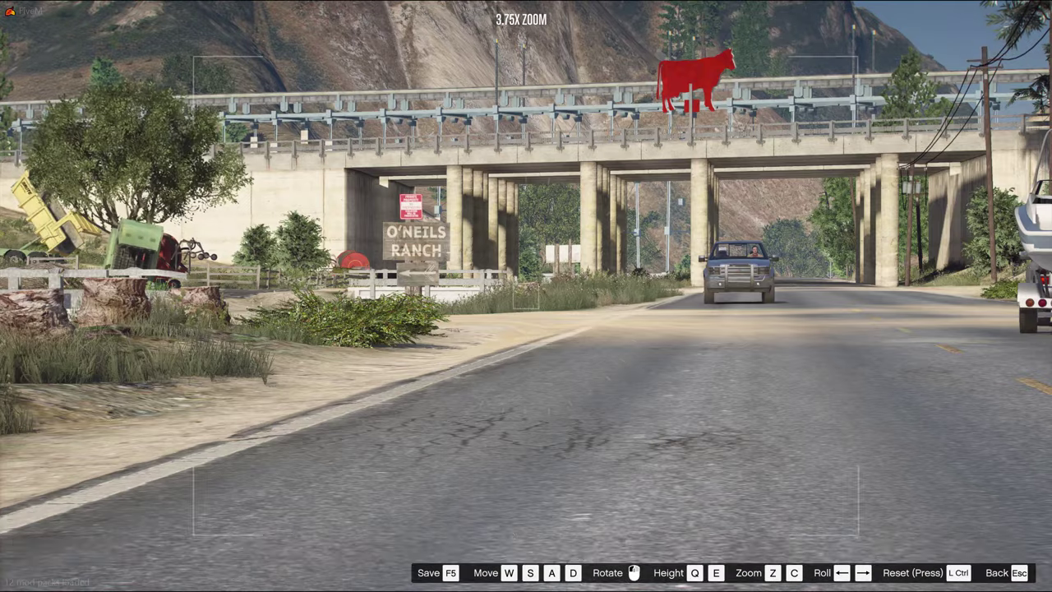
pyautogui.press('s')
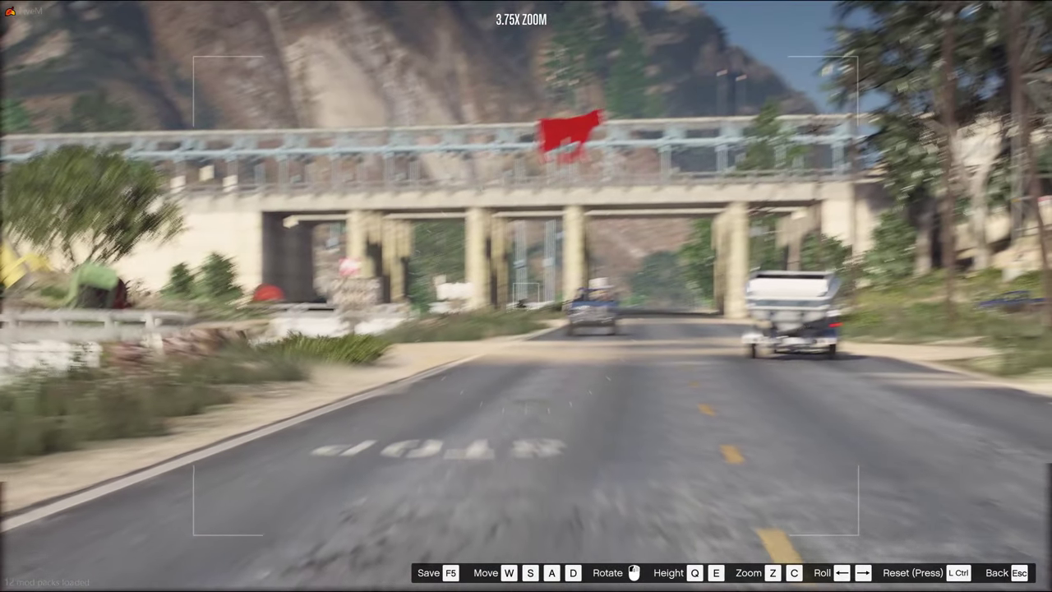
pyautogui.press('s')
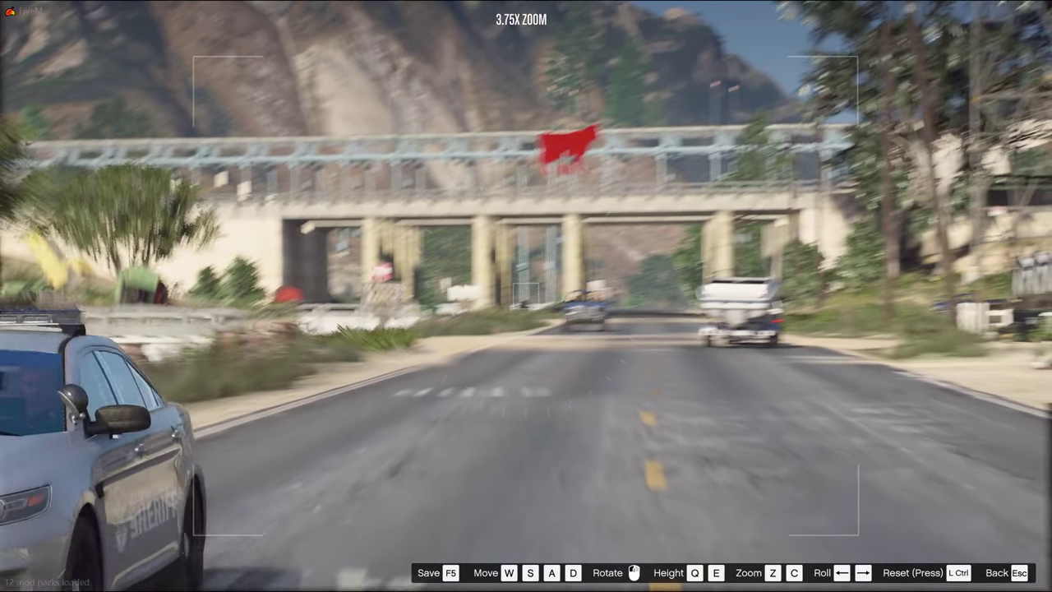
pyautogui.press('s')
pyautogui.press('a')
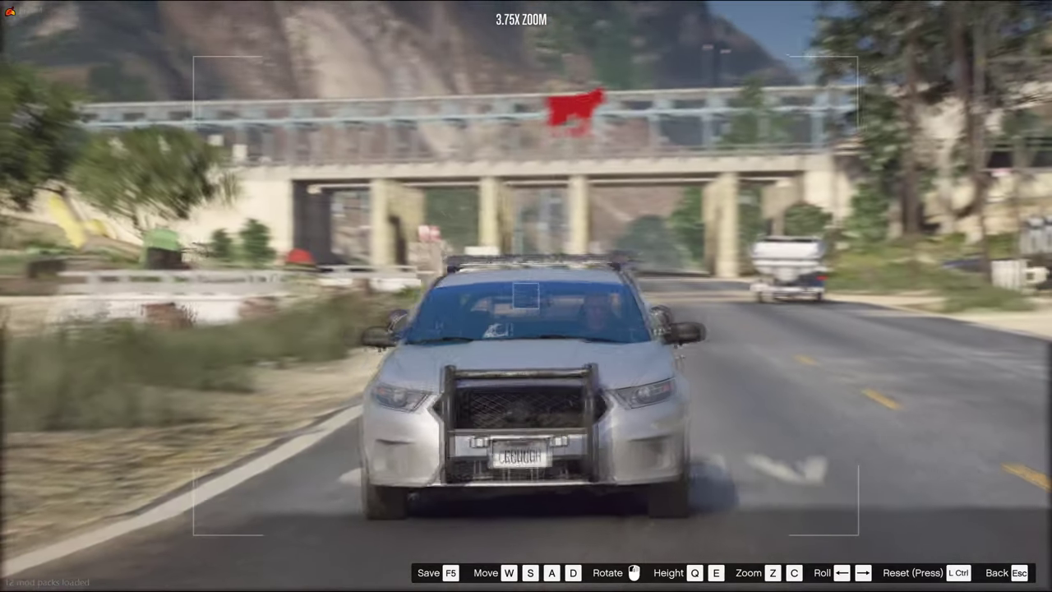
pyautogui.press('a')
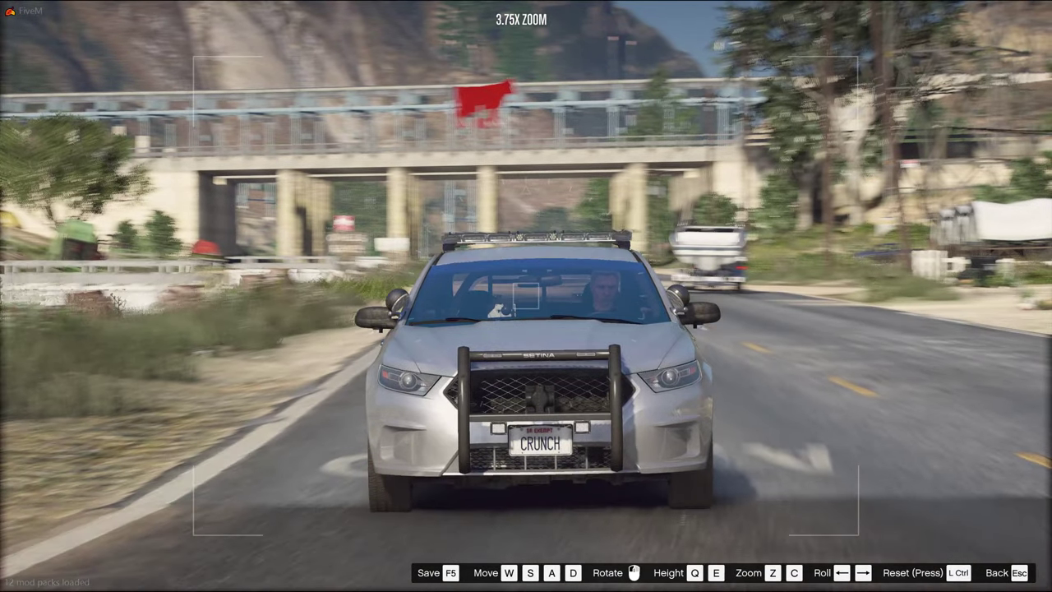
pyautogui.press('Escape')
# Add a marker at 00:10.57 and reposition its camera to frame the patrol car's front beside the used car sale sign.
pyautogui.press('space')
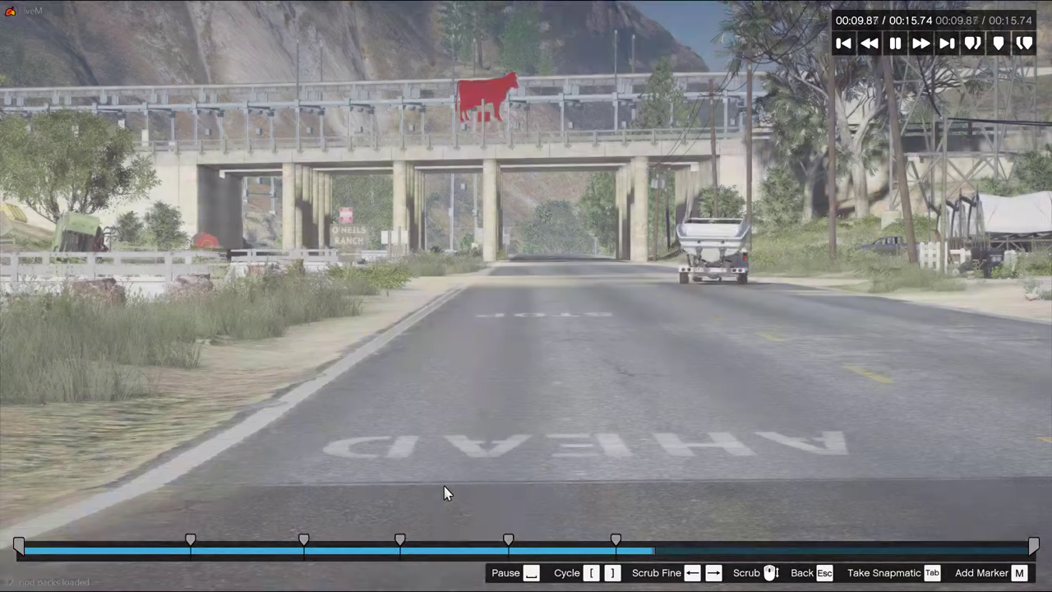
pyautogui.press('space')
pyautogui.press('m')
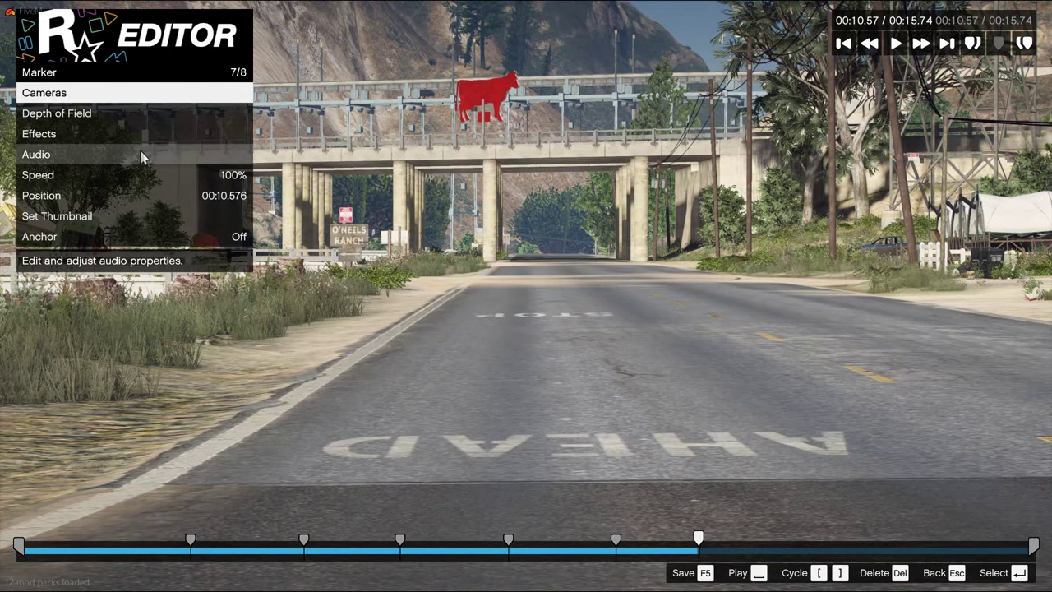
pyautogui.click(74, 203)
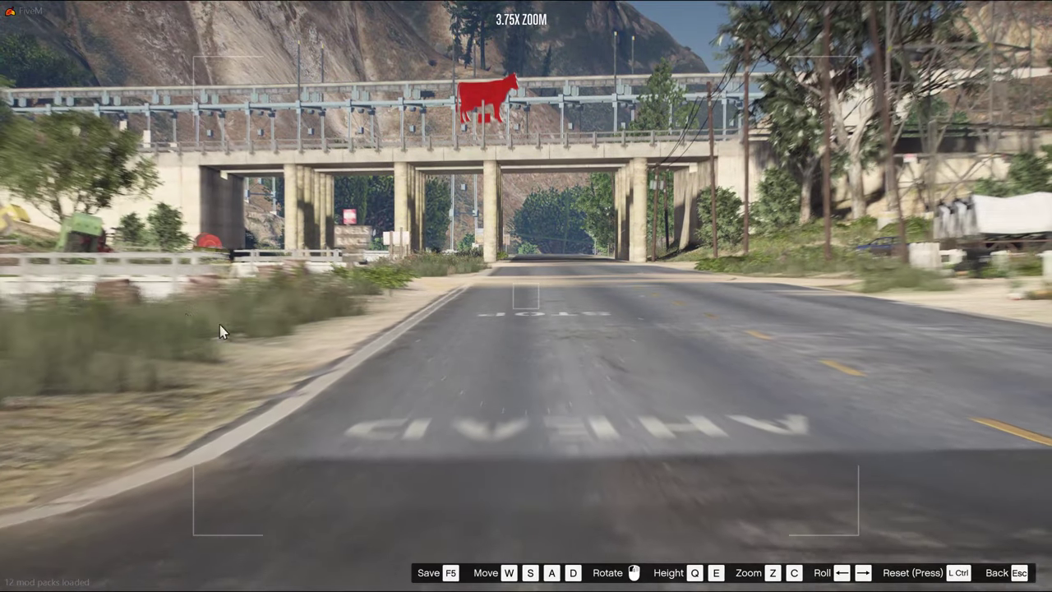
pyautogui.press('w')
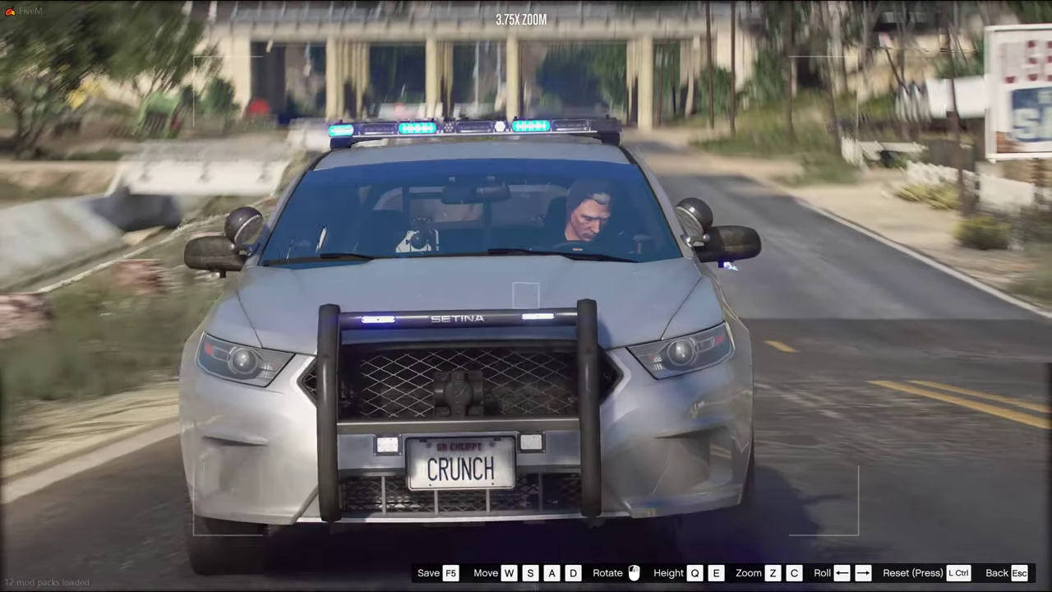
pyautogui.press('s')
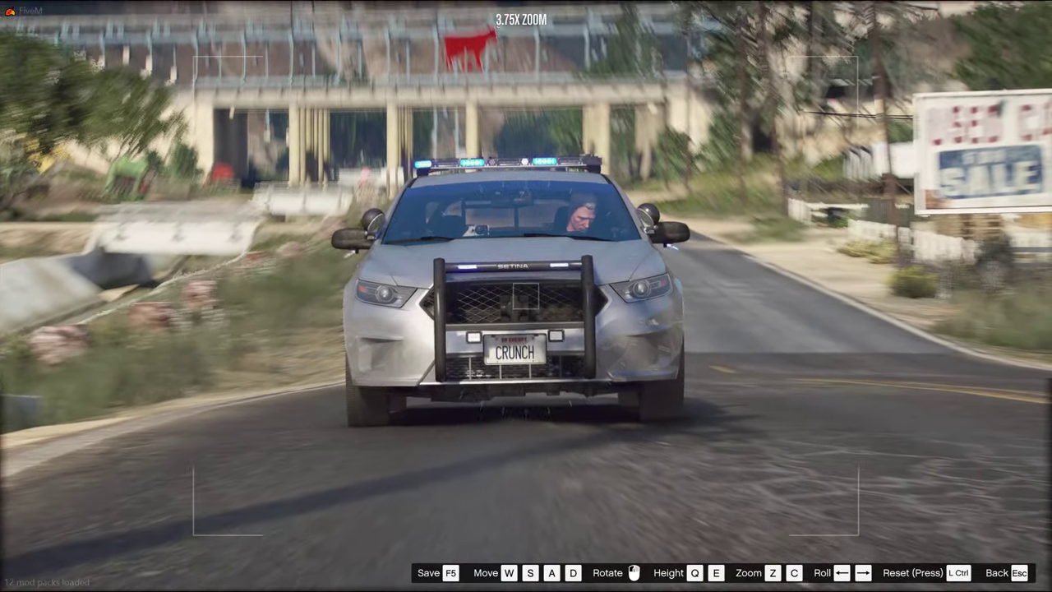
pyautogui.press('w')
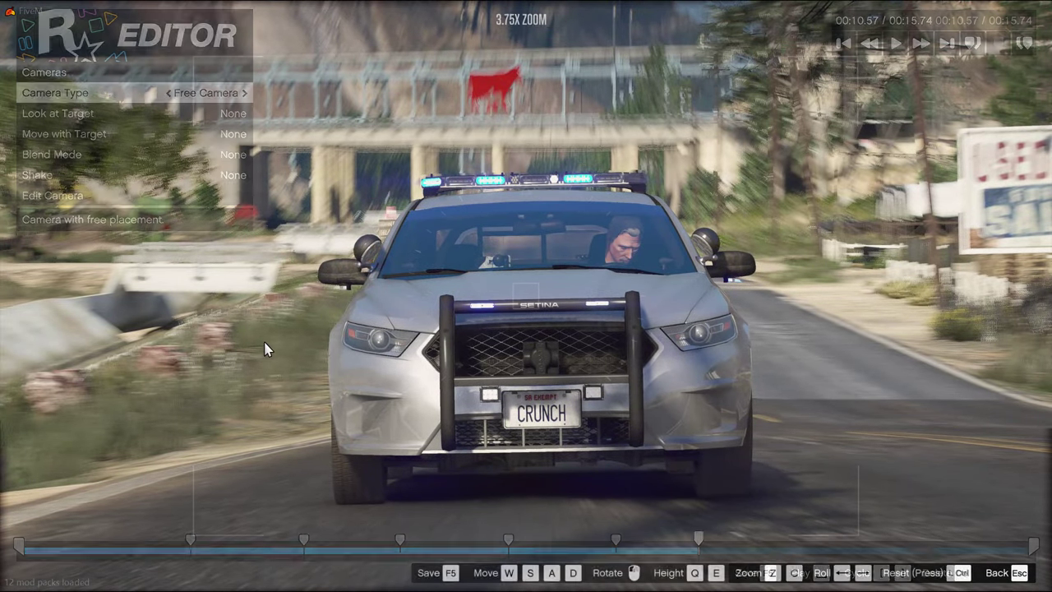
pyautogui.press('Escape')
# Add a marker at 00:11.19, move its camera low beside the road to frame the car's front corner and sheriff lettering, and save.
pyautogui.press('space')
pyautogui.press('space')
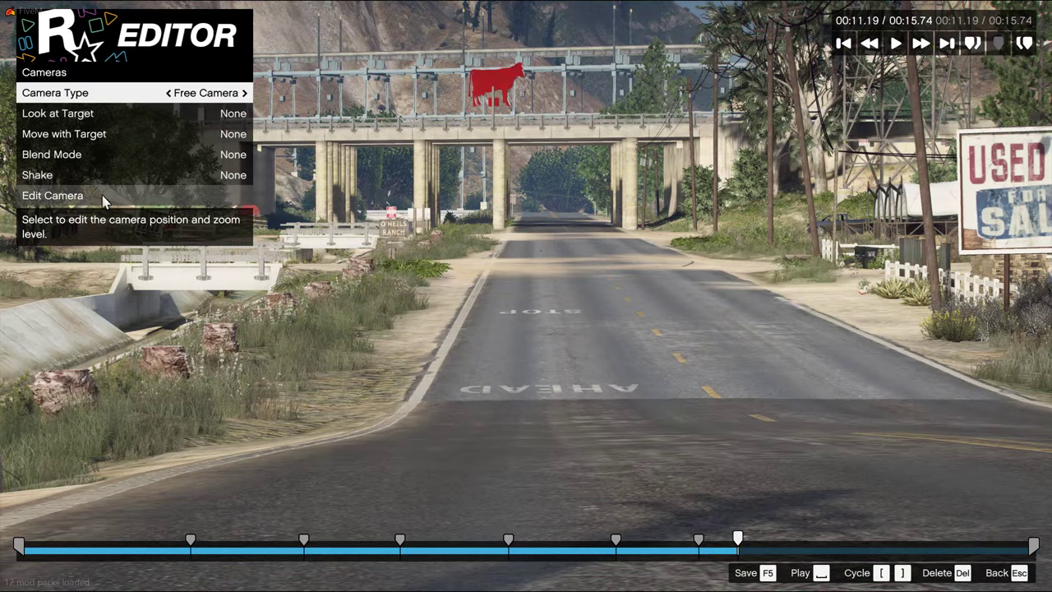
pyautogui.click(104, 201)
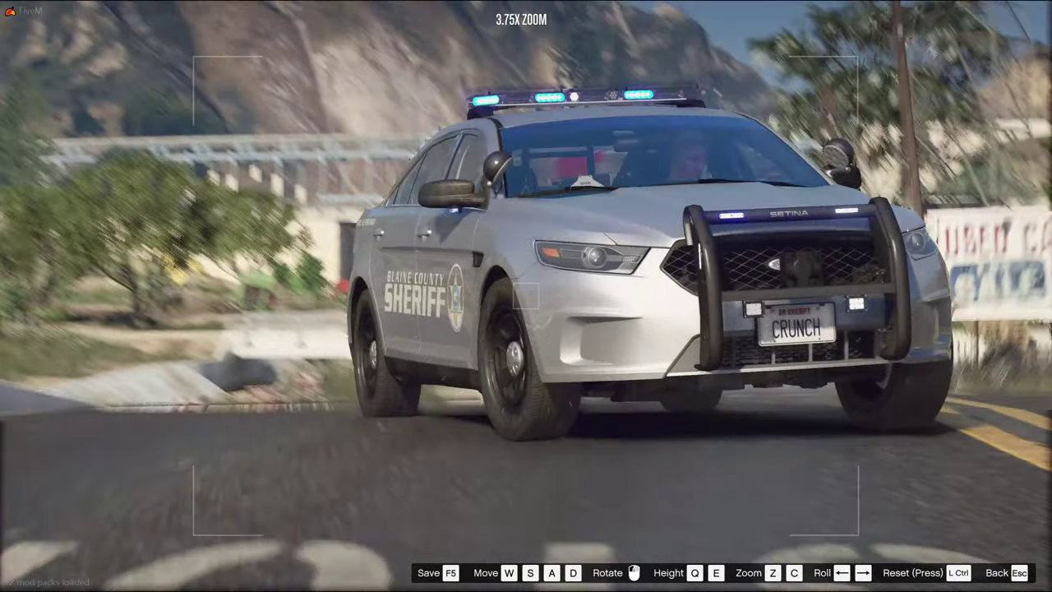
pyautogui.press('w')
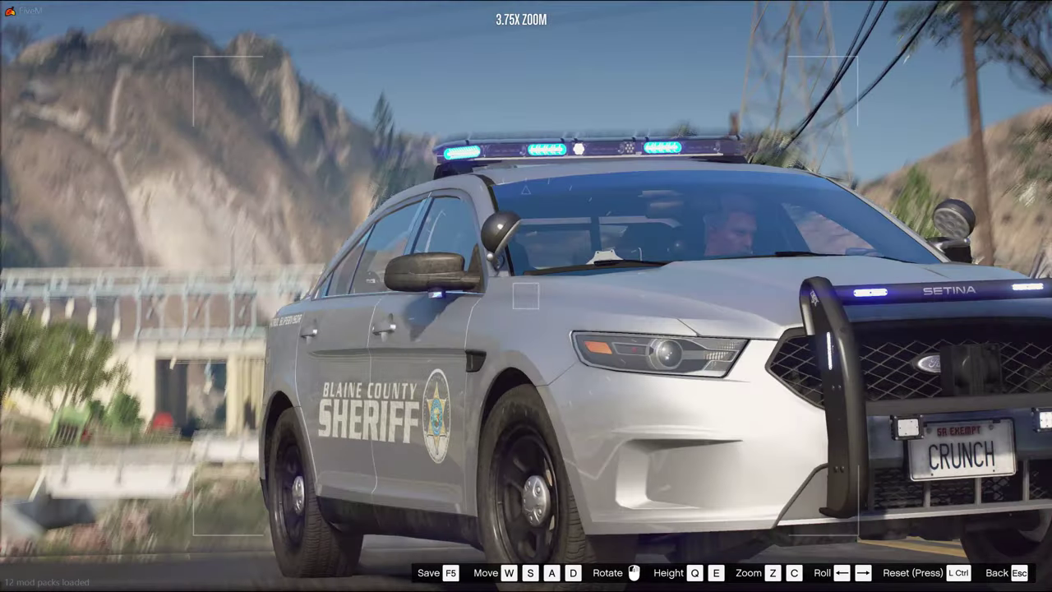
pyautogui.press('a')
pyautogui.press('F5')
pyautogui.press('Escape')
# Scrub back and forth around the 00:10.57 and 00:11.19 markers to check the camera change between them.
pyautogui.press('Right')
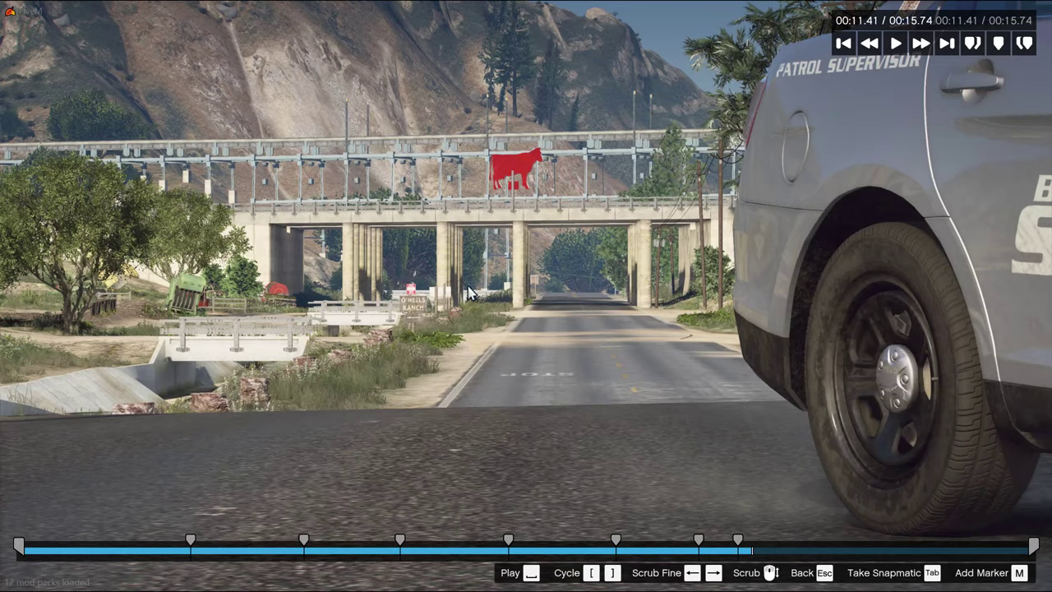
pyautogui.click(700, 548)
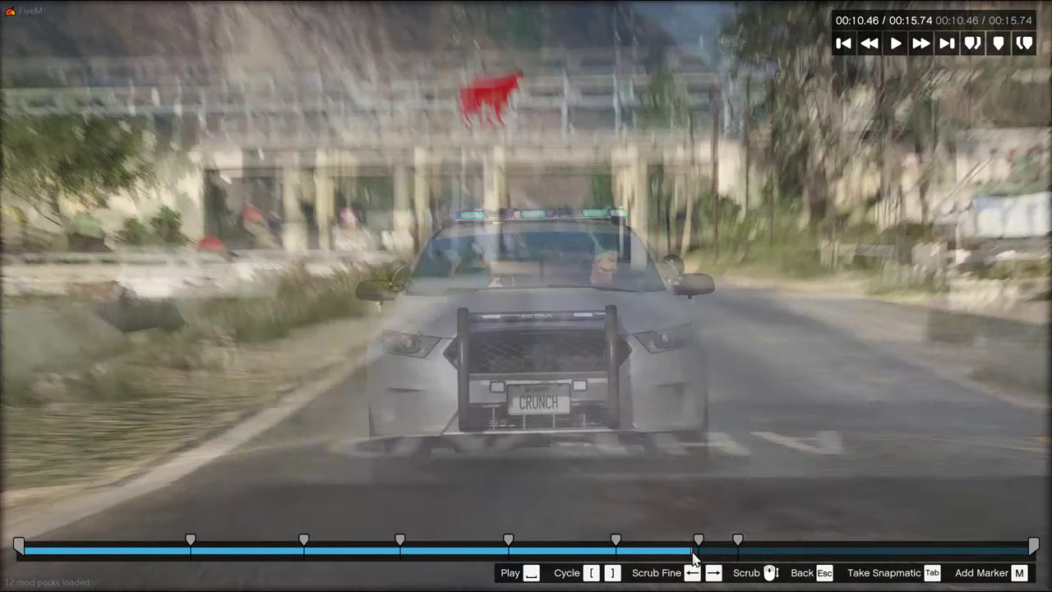
pyautogui.press('space')
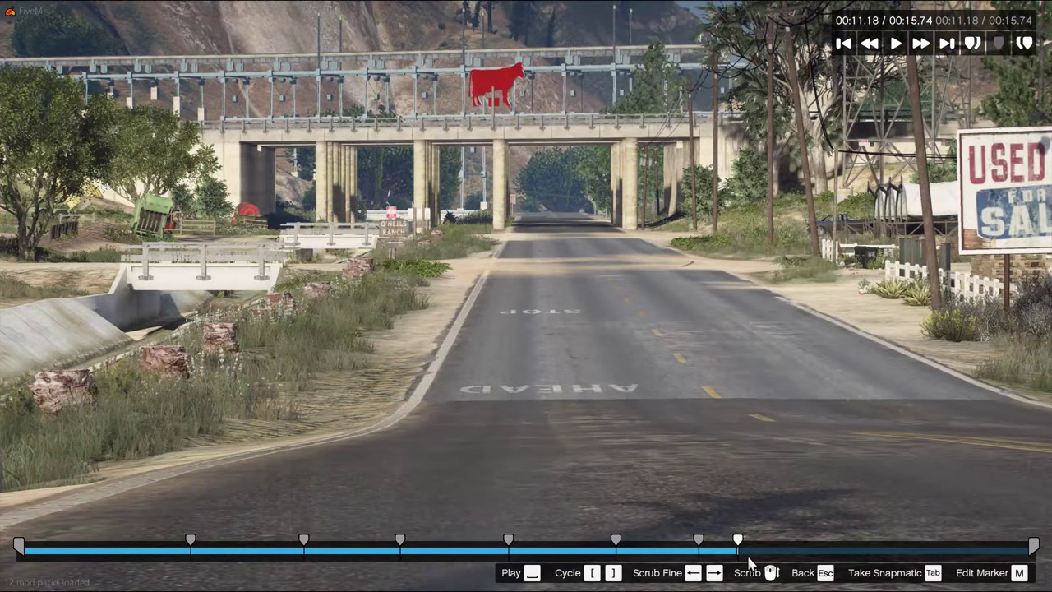
pyautogui.click(745, 557)
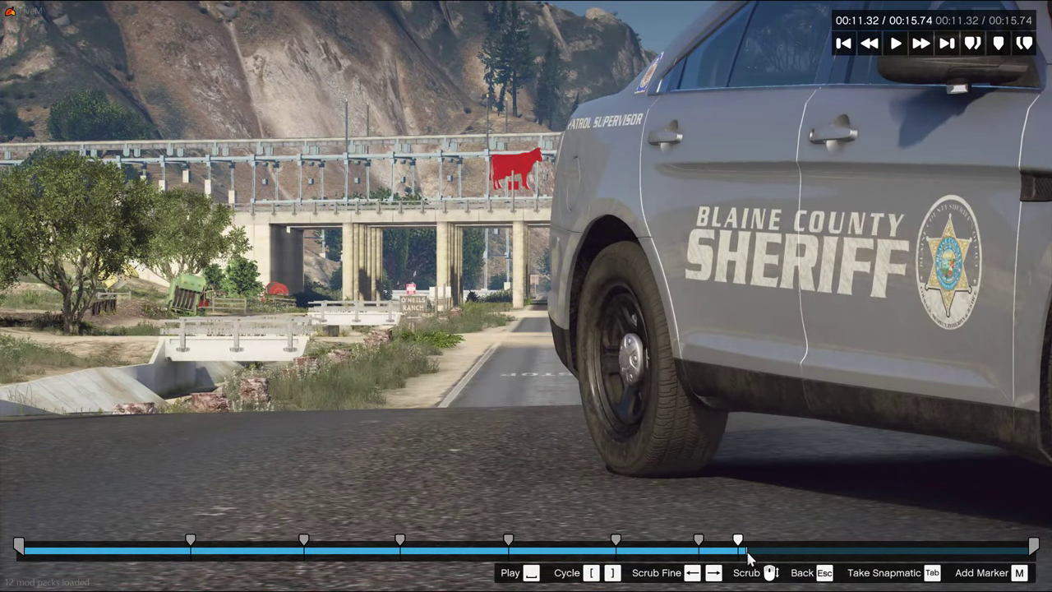
pyautogui.click(687, 557)
pyautogui.click(722, 545)
pyautogui.click(737, 541)
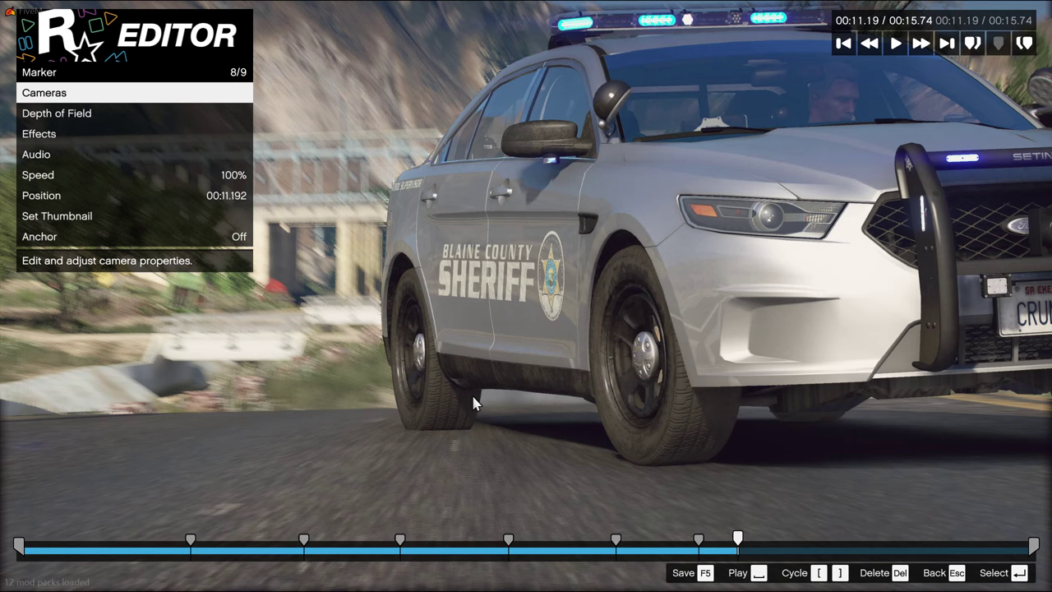
pyautogui.press('Escape')
# Add a marker at 00:11.52 and reposition its camera to frame the patrol car's side with the sheriff lettering and both wheels.
pyautogui.scroll(-2, 474, 403)
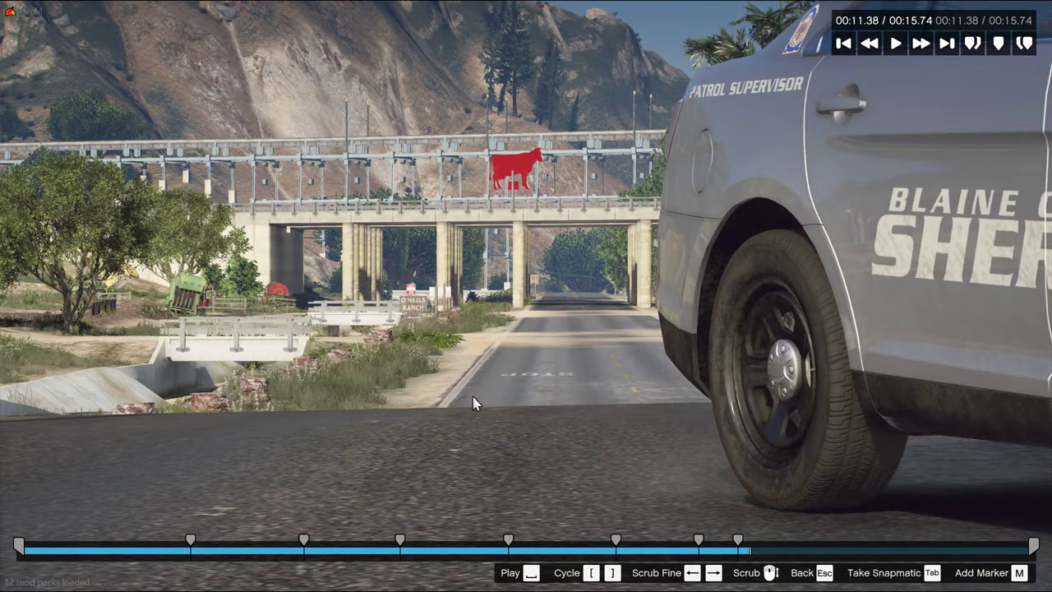
pyautogui.scroll(-1, 473, 396)
pyautogui.press('m')
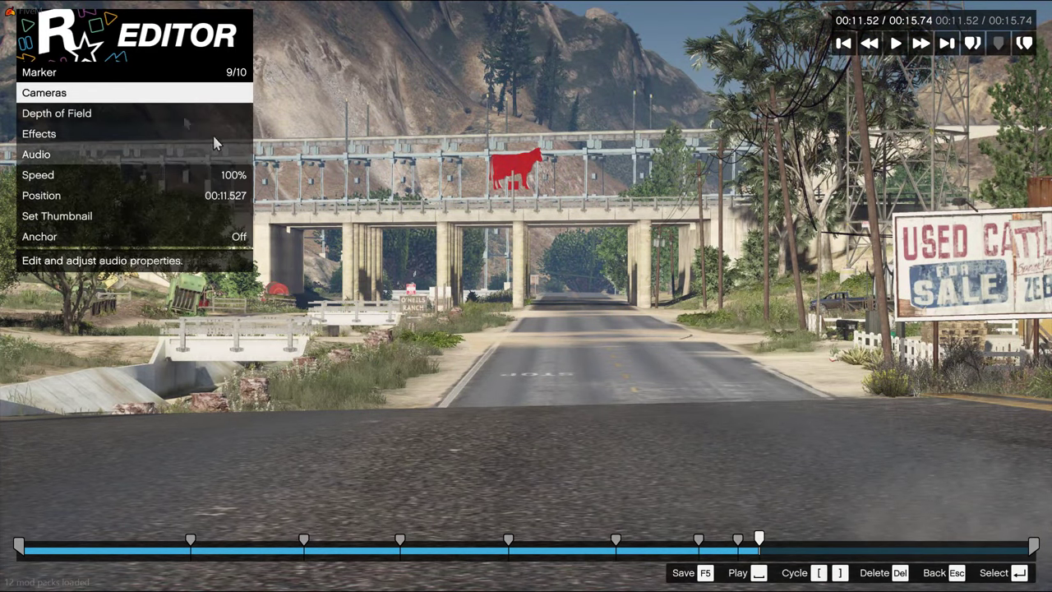
pyautogui.click(148, 93)
pyautogui.click(82, 195)
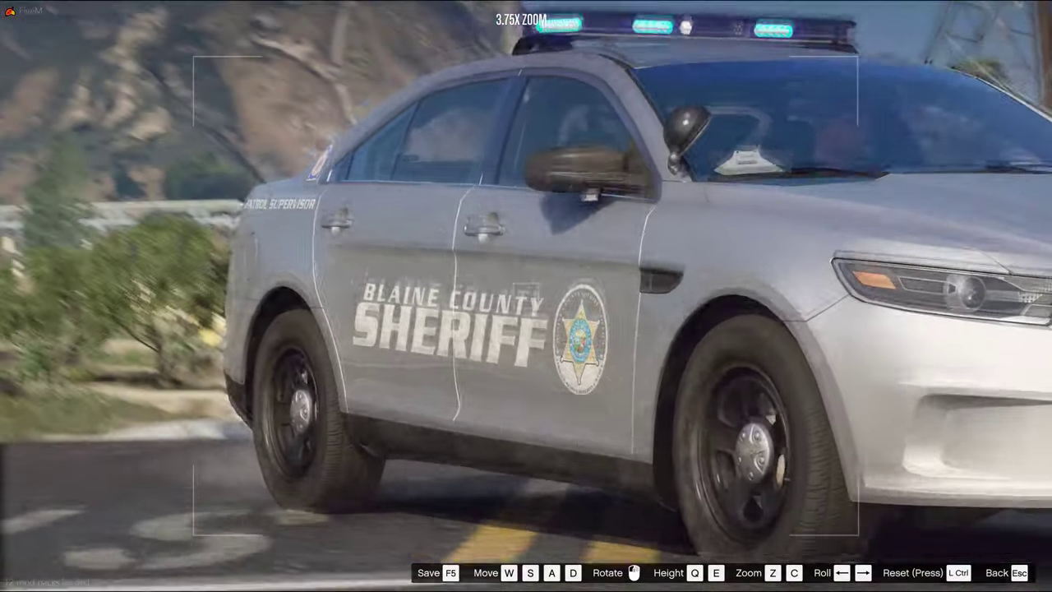
pyautogui.press('d')
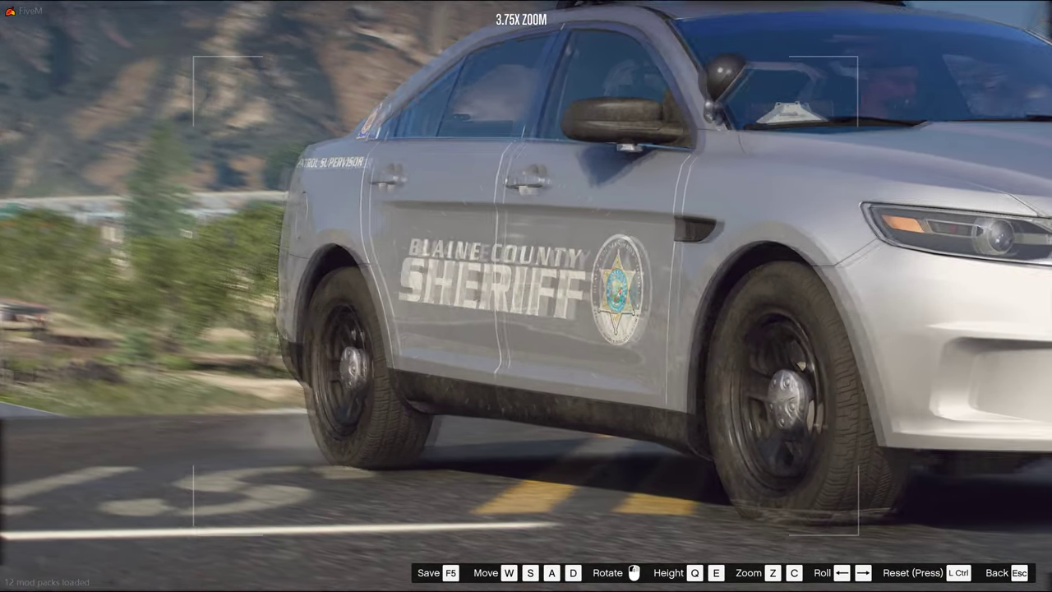
pyautogui.press('Escape')
# Add a marker at 00:11.84 and move its camera to frame the patrol car's rear wheel, doors and sheriff badge.
pyautogui.press('space')
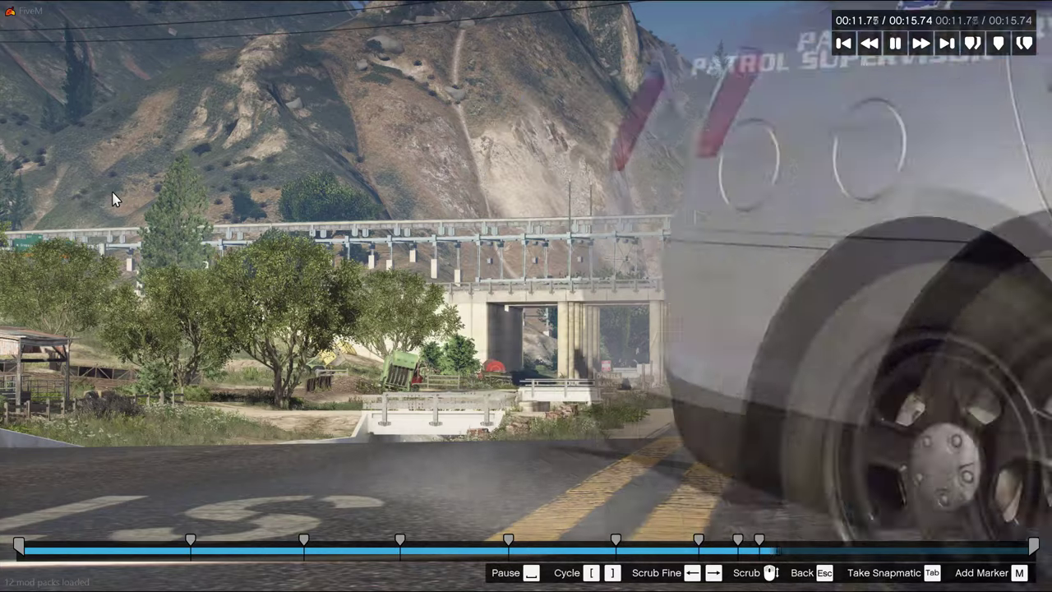
pyautogui.press('space')
pyautogui.press('m')
pyautogui.click(50, 93)
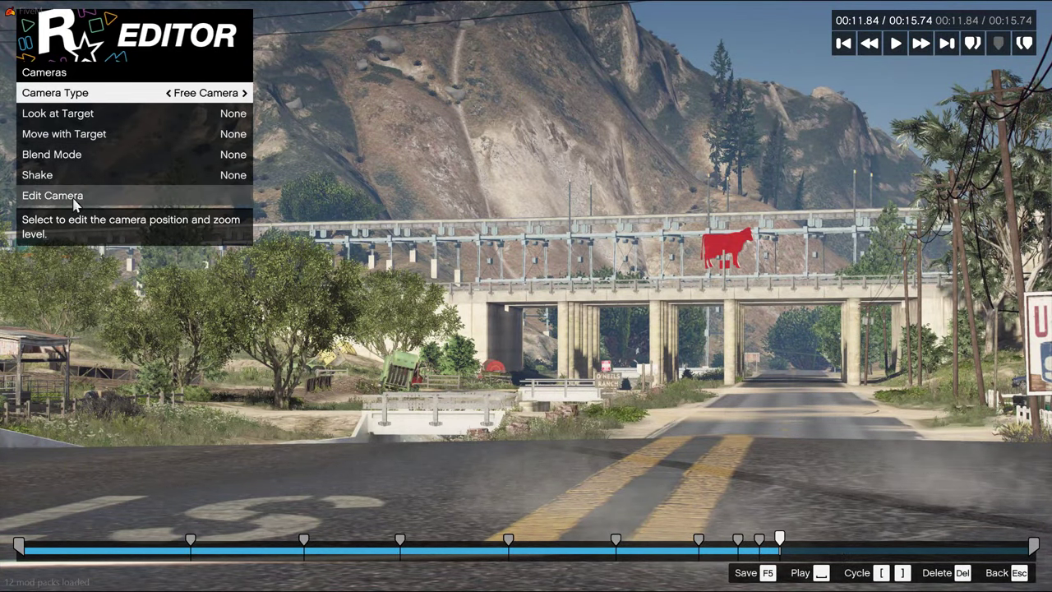
pyautogui.click(72, 197)
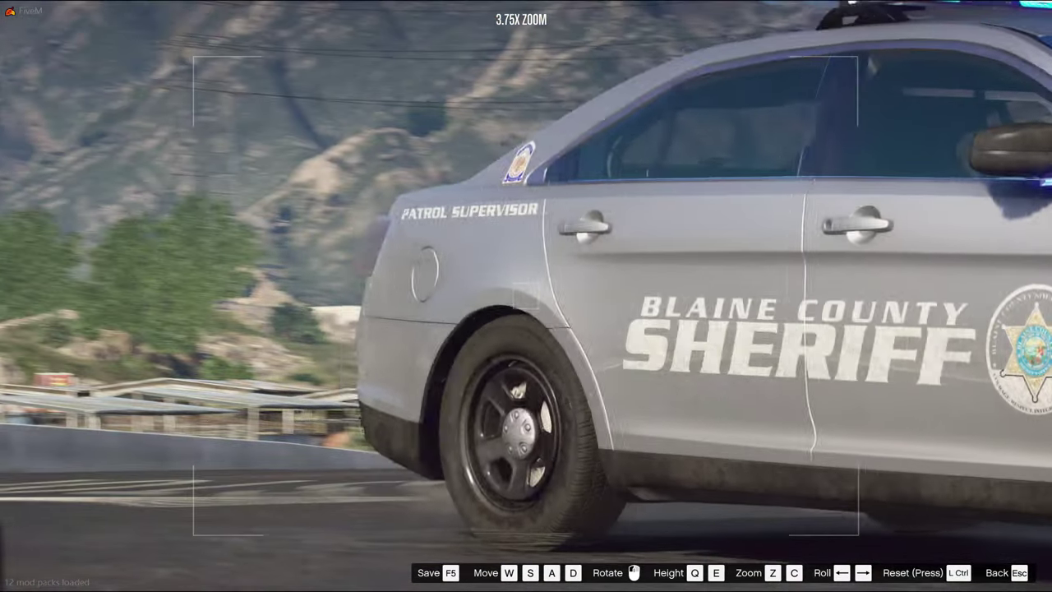
pyautogui.press('d')
pyautogui.press('Escape')
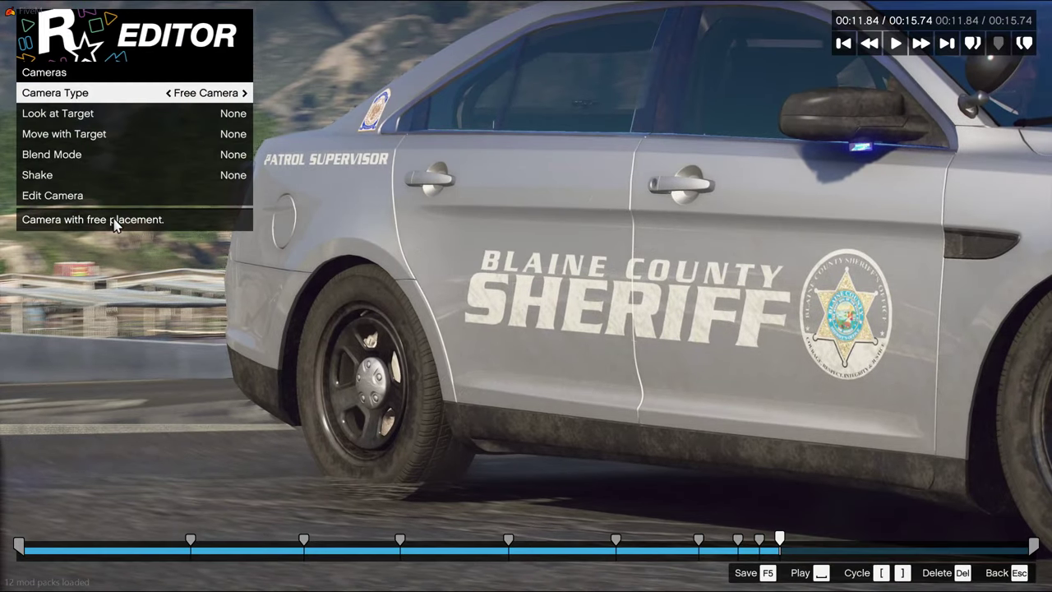
# Add a marker at 00:12.12 and move its camera to frame the patrol car's rear wheel, doors and sheriff lettering.
pyautogui.press('Escape')
pyautogui.press('m')
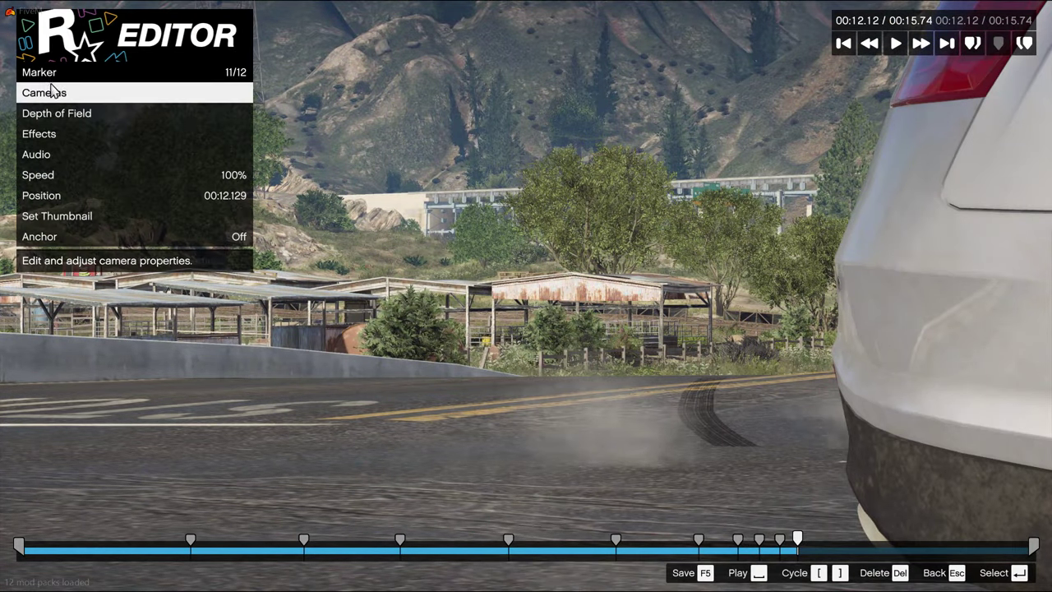
pyautogui.click(62, 195)
pyautogui.press('d')
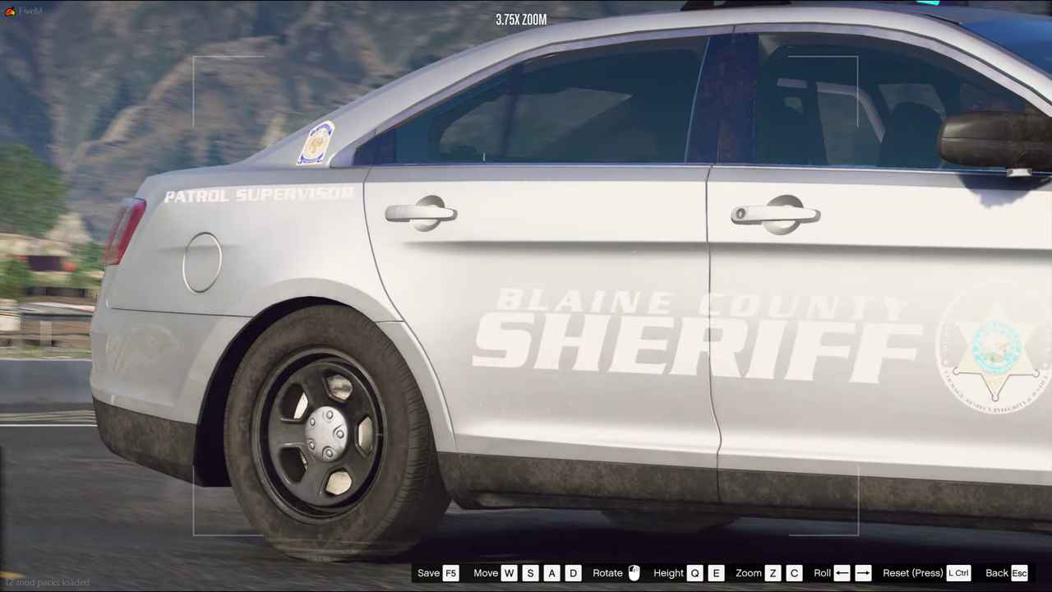
pyautogui.press('Escape')
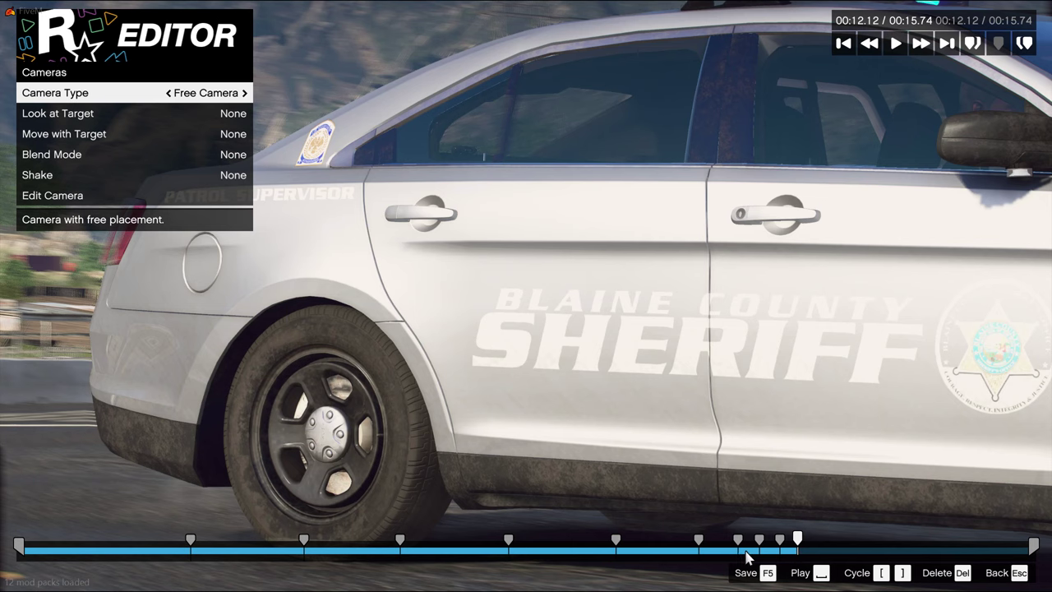
# Add a marker at 00:12.38 and reposition its camera to frame the car's whole side with both wheels and the light bar.
pyautogui.press('space')
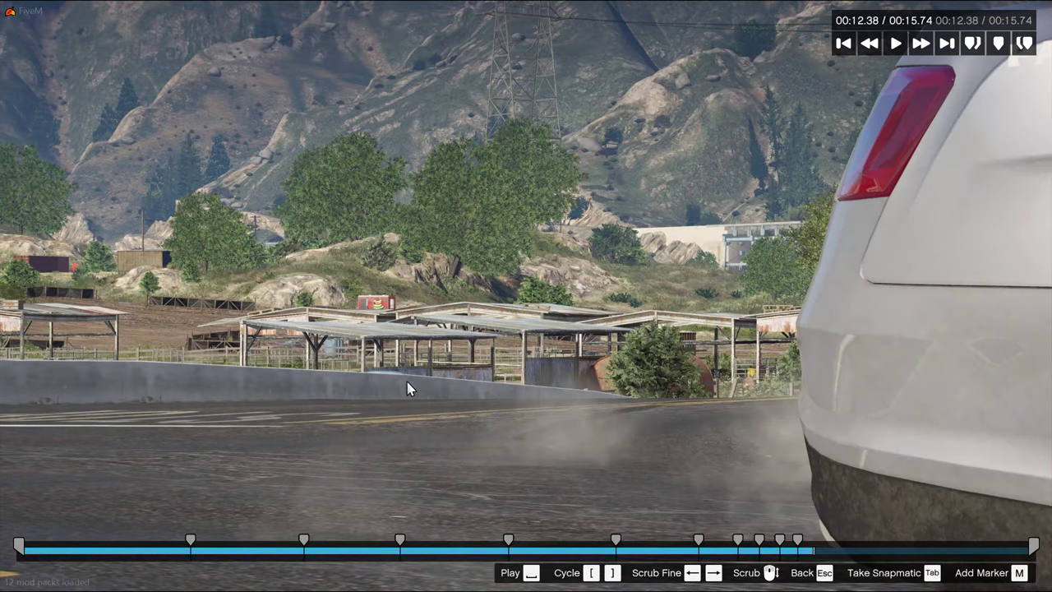
pyautogui.press('m')
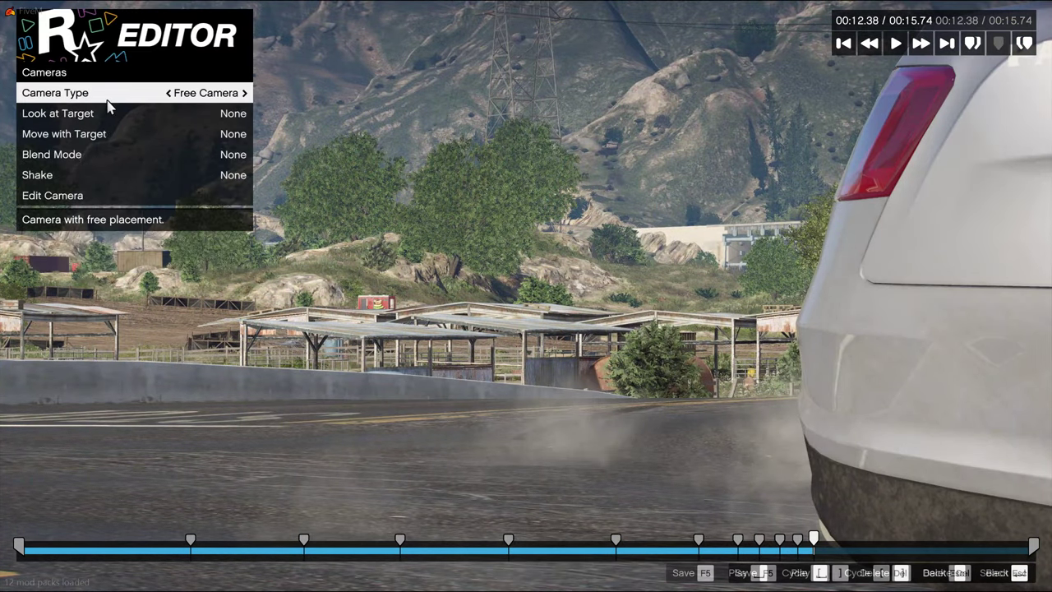
pyautogui.click(67, 197)
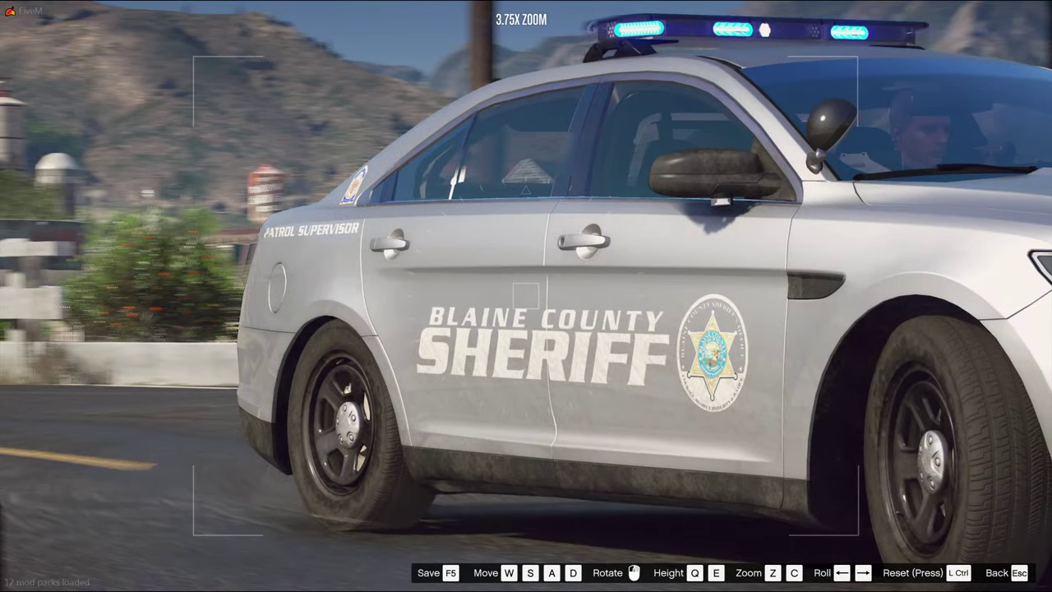
pyautogui.press('Escape')
pyautogui.press('Escape')
# Add a marker at 00:12.85 and move its camera to frame the patrol car's front corner with headlight and push bar.
pyautogui.press('space')
pyautogui.press('space')
pyautogui.press('m')
pyautogui.click(33, 96)
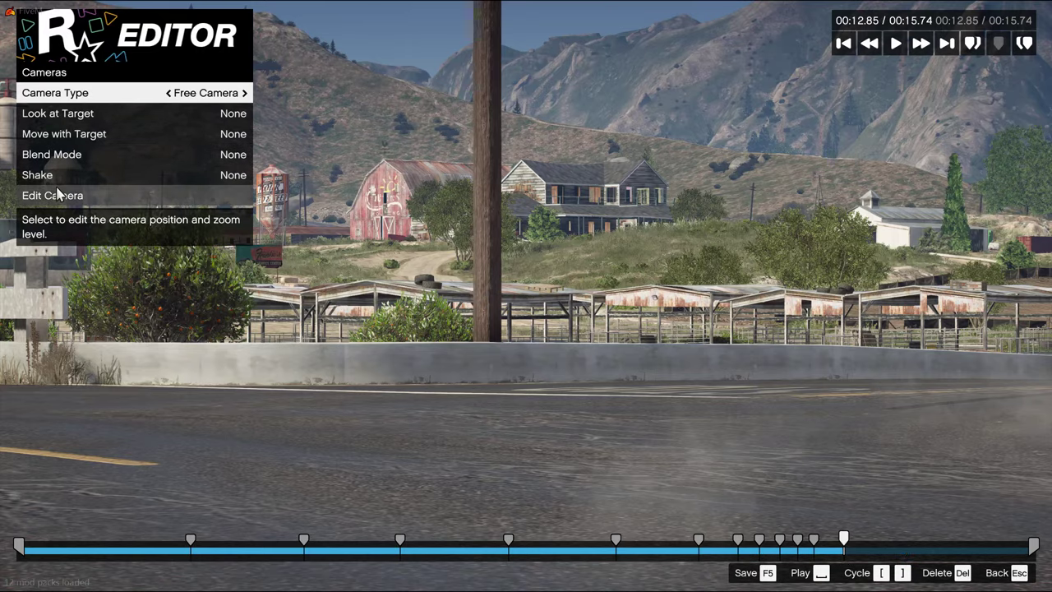
pyautogui.doubleClick(57, 194)
pyautogui.press('d')
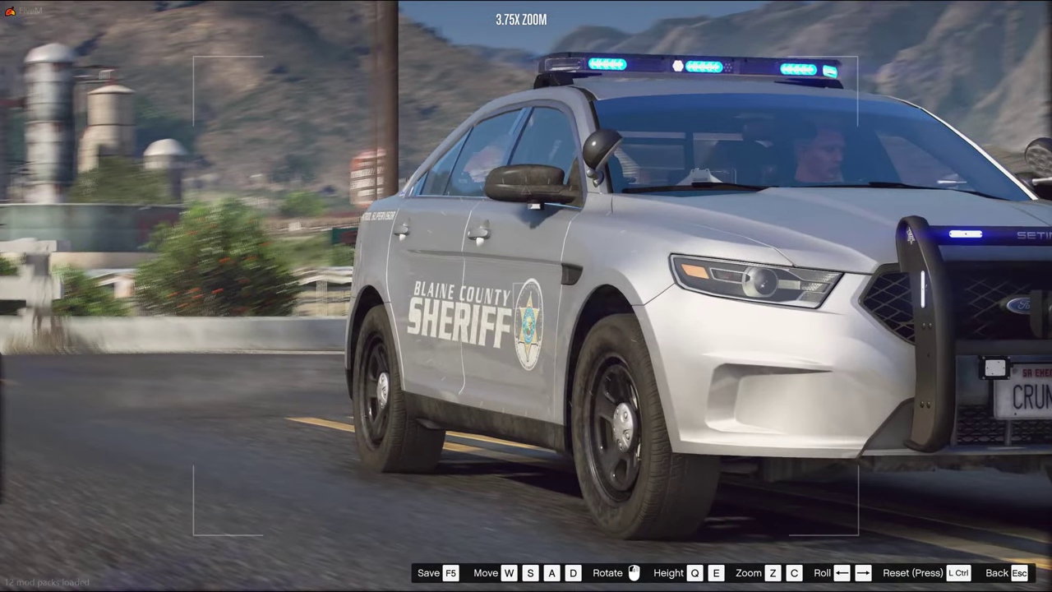
pyautogui.press('Escape')
# Add a marker at 00:13.24 and reposition its camera to frame the car's side lettering, both wheels and one headlight.
pyautogui.press('space')
pyautogui.press('space')
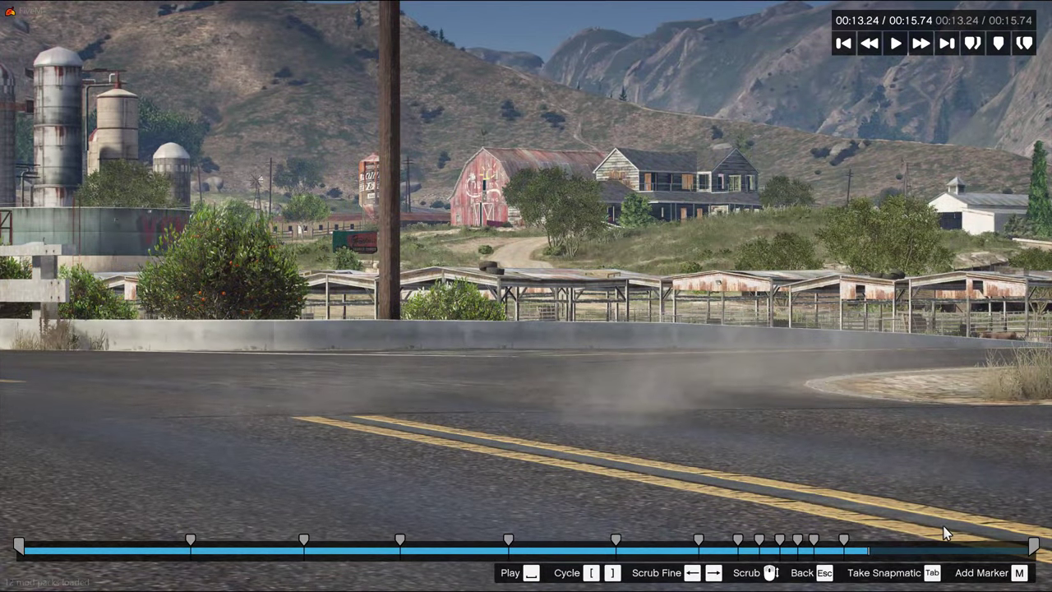
pyautogui.press('m')
pyautogui.press('Return')
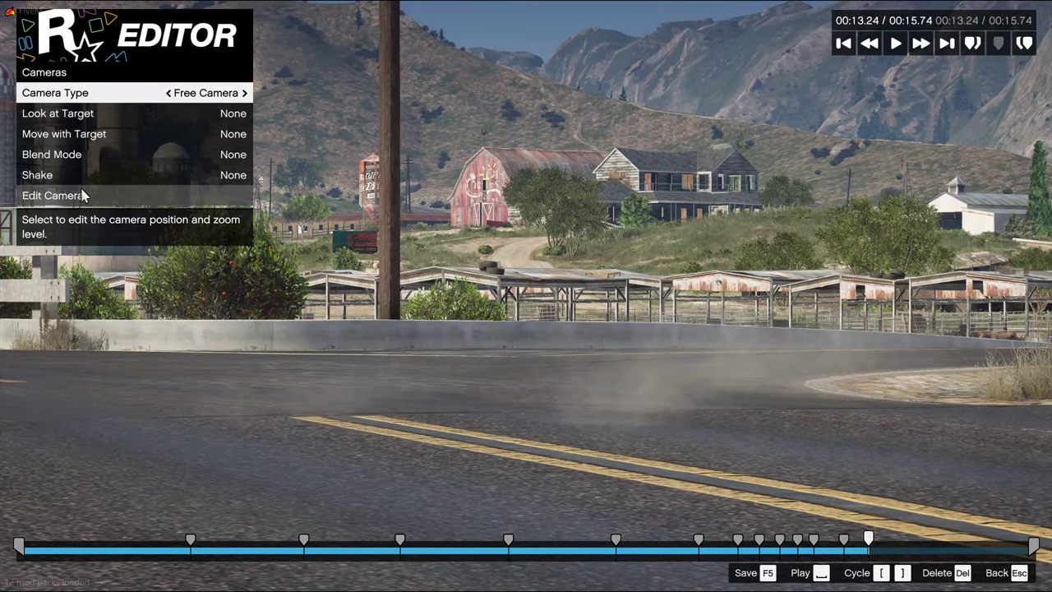
pyautogui.press('Return')
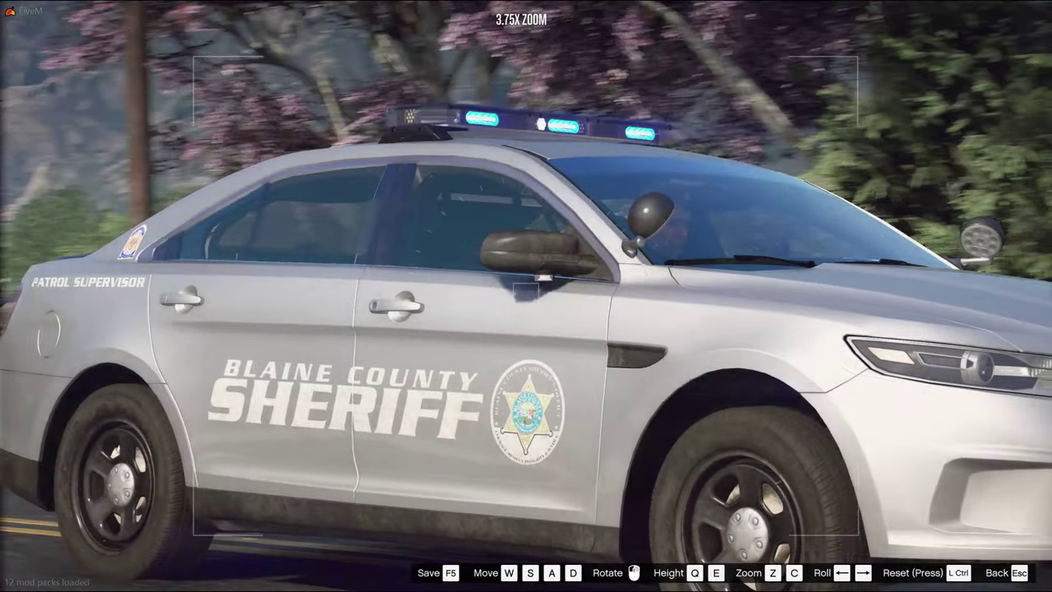
pyautogui.press('Escape')
pyautogui.press('Escape')
# Add a marker at 00:13.60 and move its camera to follow the patrol car along the road.
pyautogui.press('space')
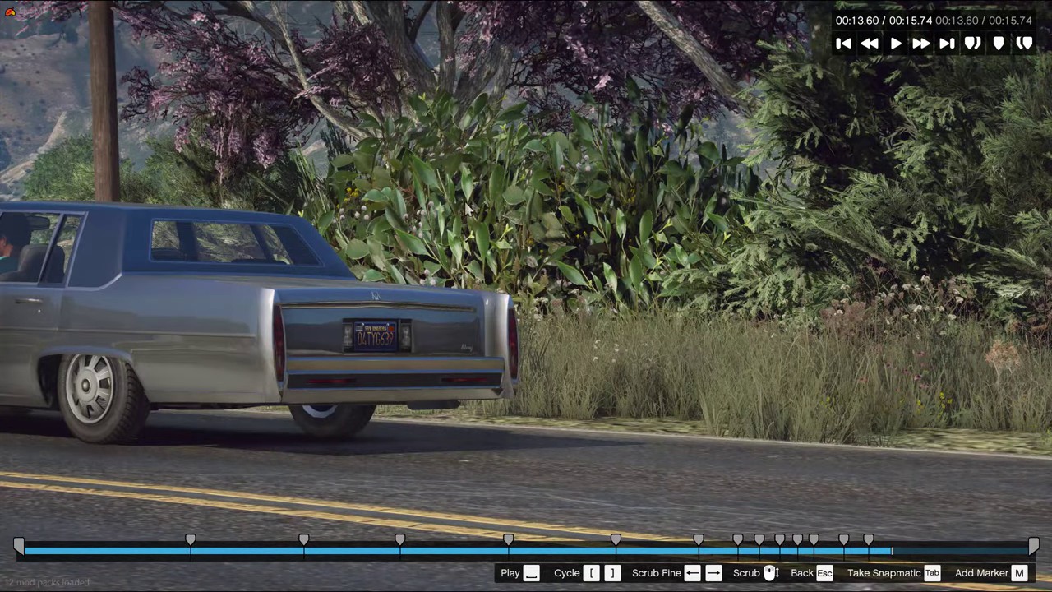
pyautogui.press('m')
pyautogui.click(206, 93)
pyautogui.click(129, 193)
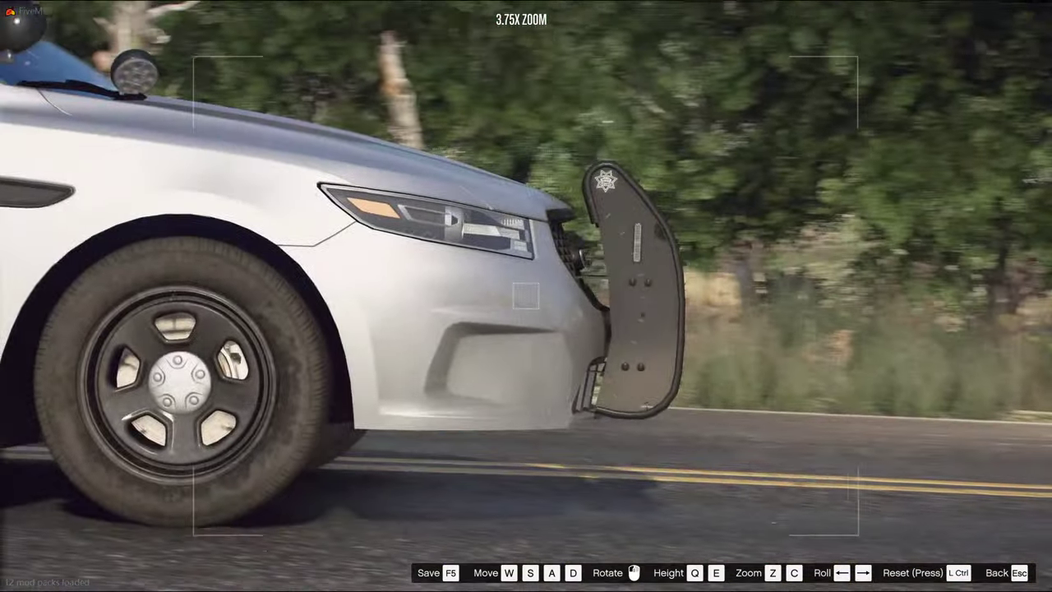
pyautogui.press('Escape')
# Add a marker at 00:14.07 and move its camera to frame the car's front wheel, headlight and push bar in profile.
pyautogui.press('space')
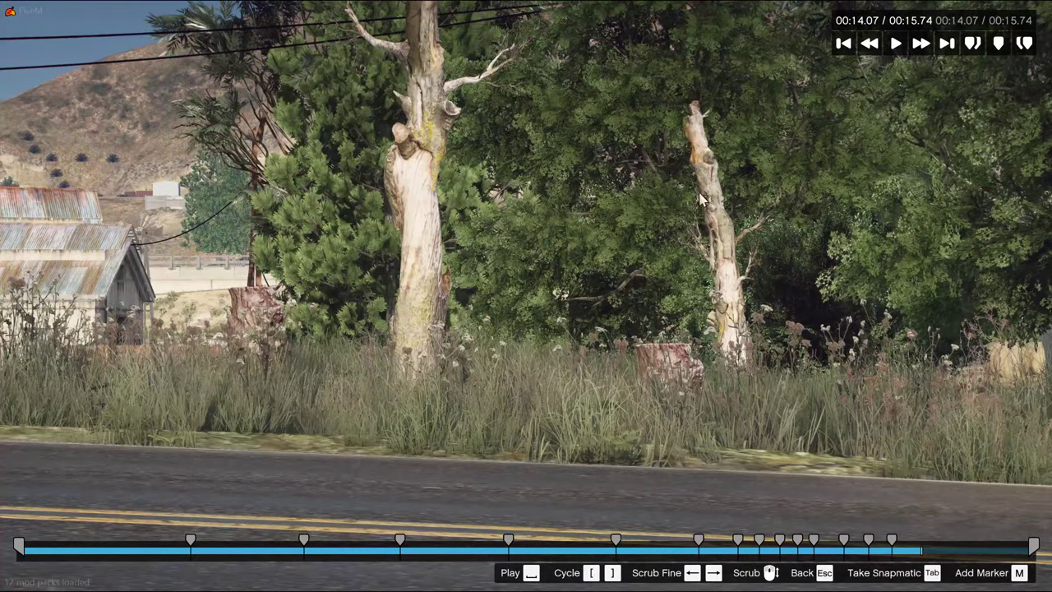
pyautogui.press('m')
pyautogui.click(207, 96)
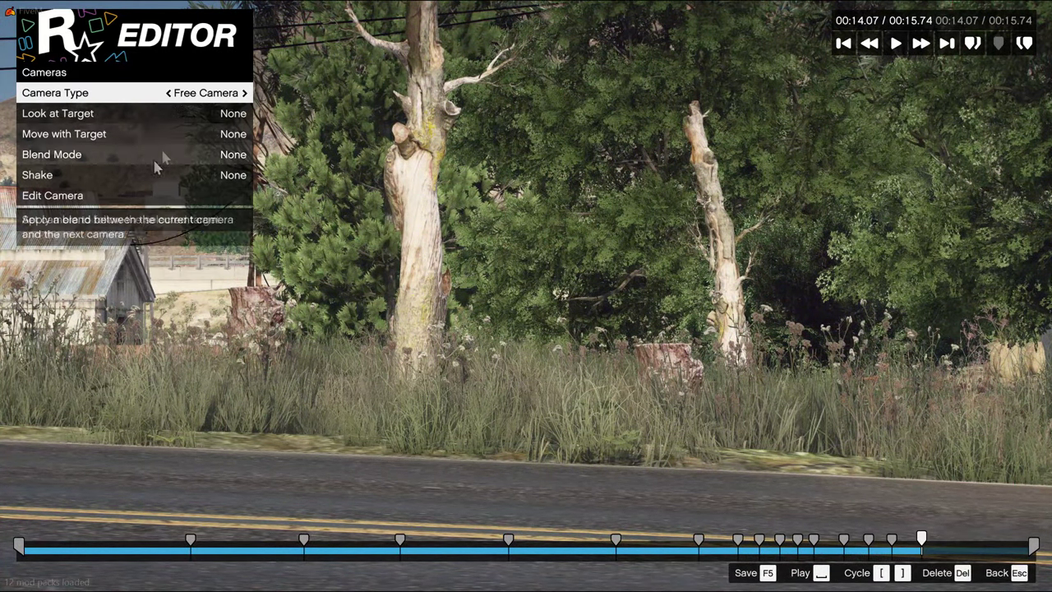
pyautogui.click(127, 195)
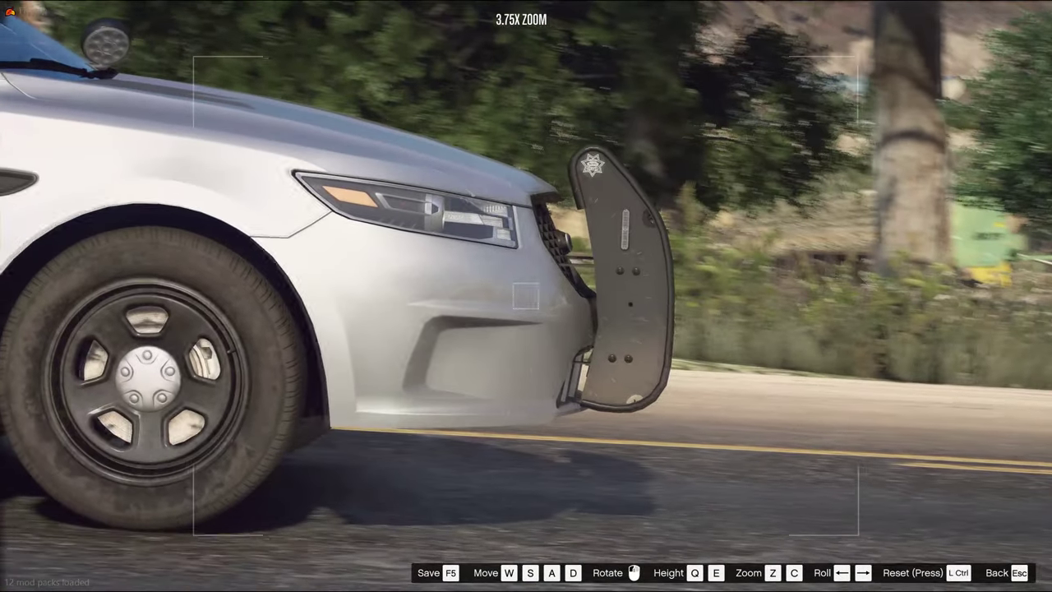
pyautogui.press('s')
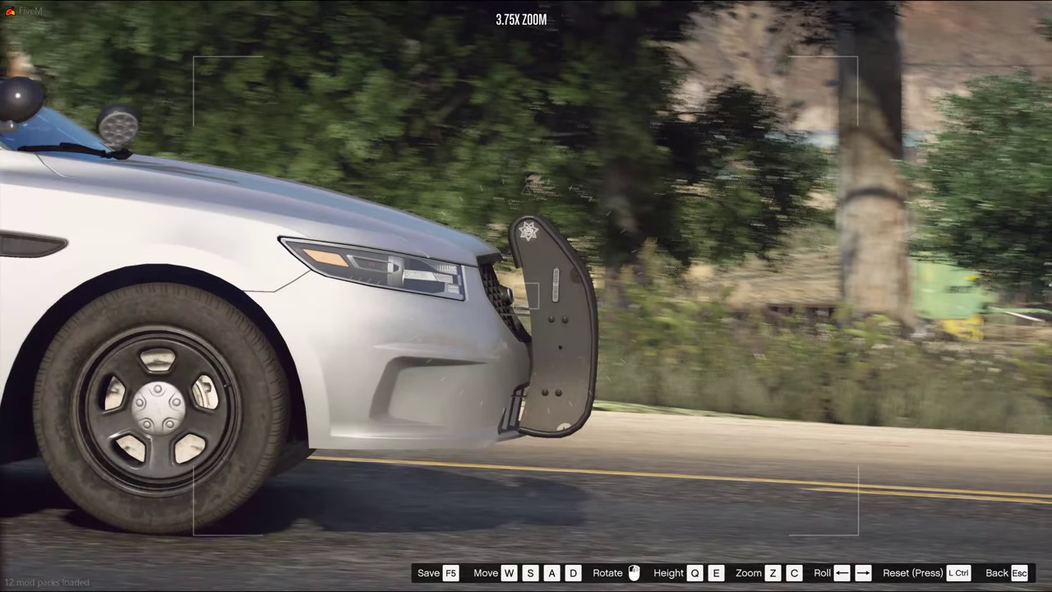
pyautogui.press('Escape')
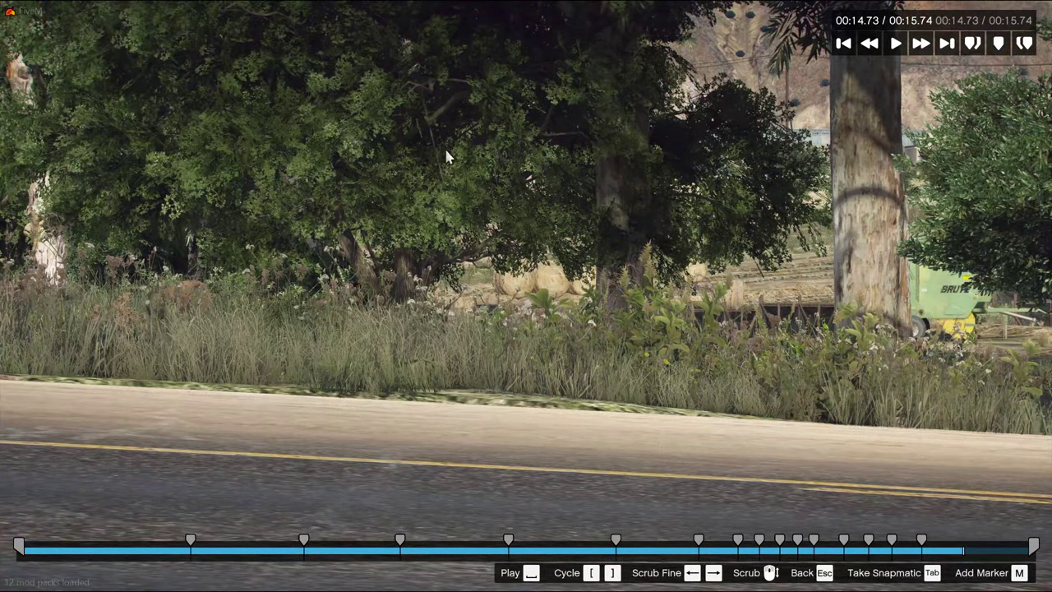
# Add a marker at 00:14.73 and reposition its camera to frame the door badge, front wheel and push bar.
pyautogui.click(228, 91)
pyautogui.click(136, 198)
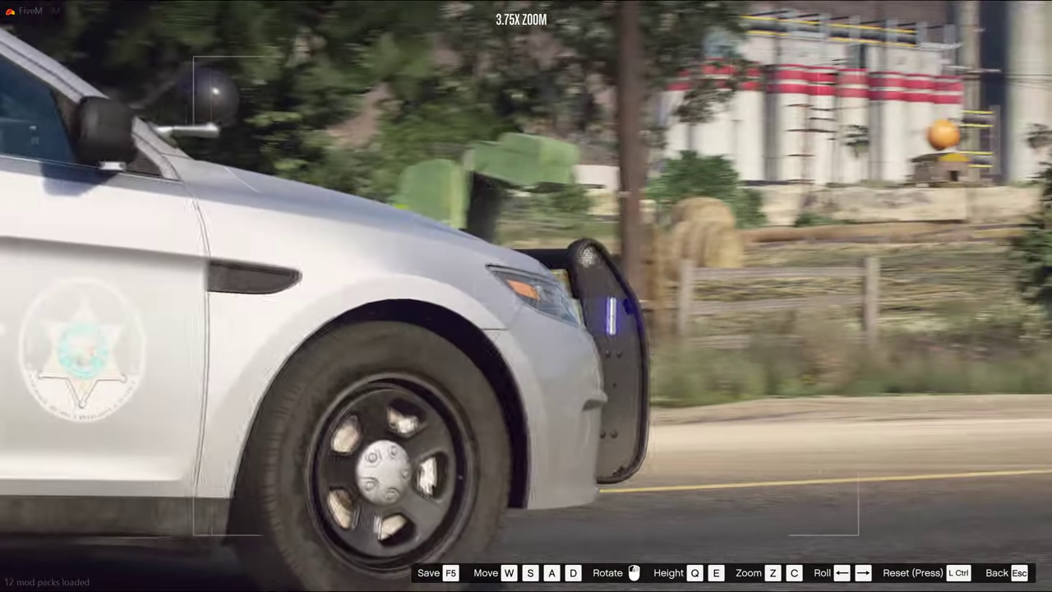
pyautogui.press('Escape')
# Add a marker at 00:15.29 and move its camera to frame the sheriff badge and front wheel from the rear quarter.
pyautogui.press('space')
pyautogui.press('space')
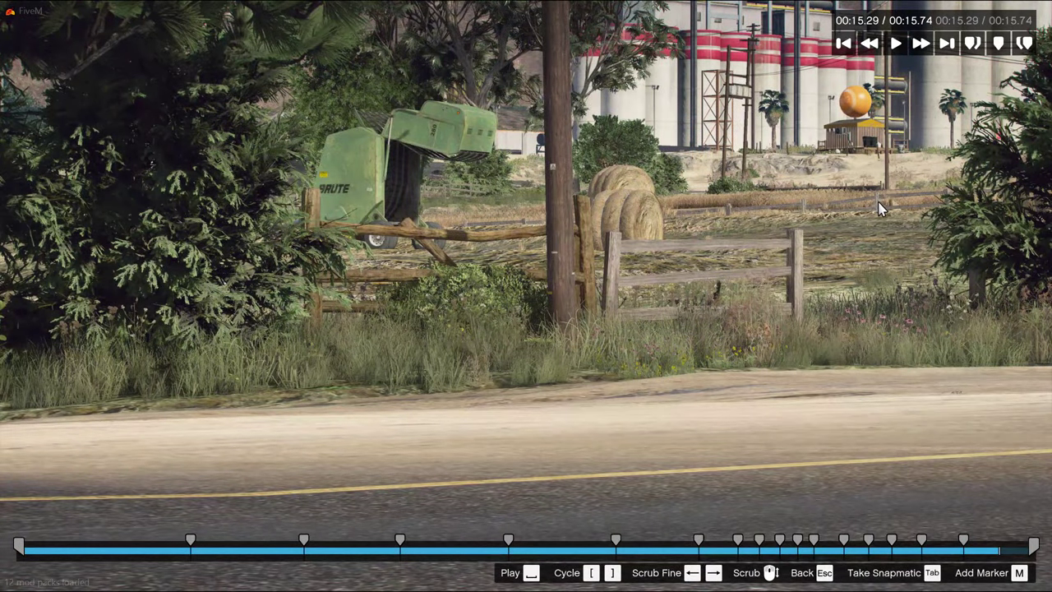
pyautogui.press('m')
pyautogui.click(190, 105)
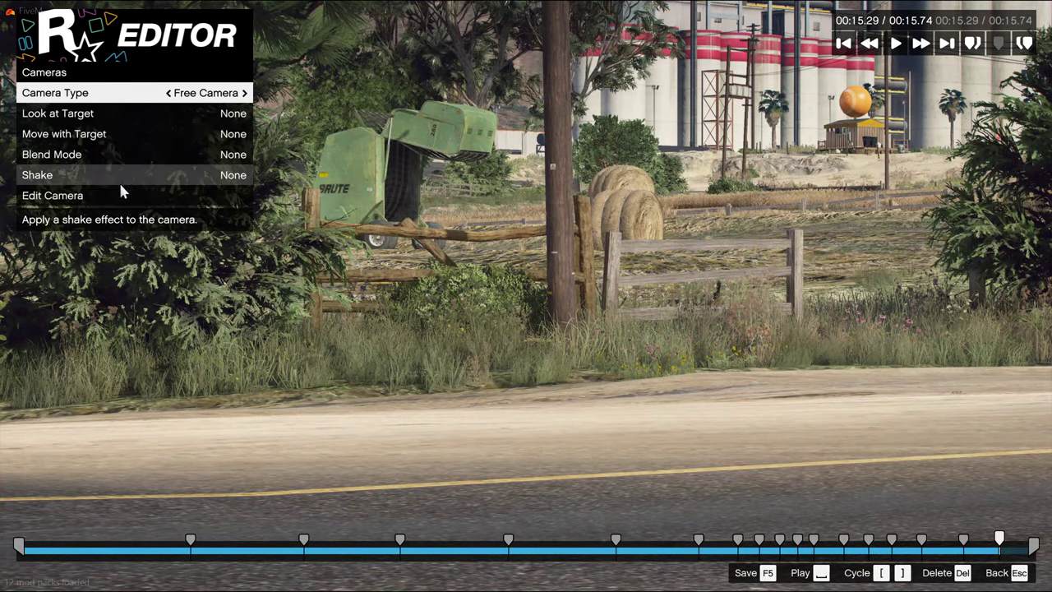
pyautogui.click(118, 193)
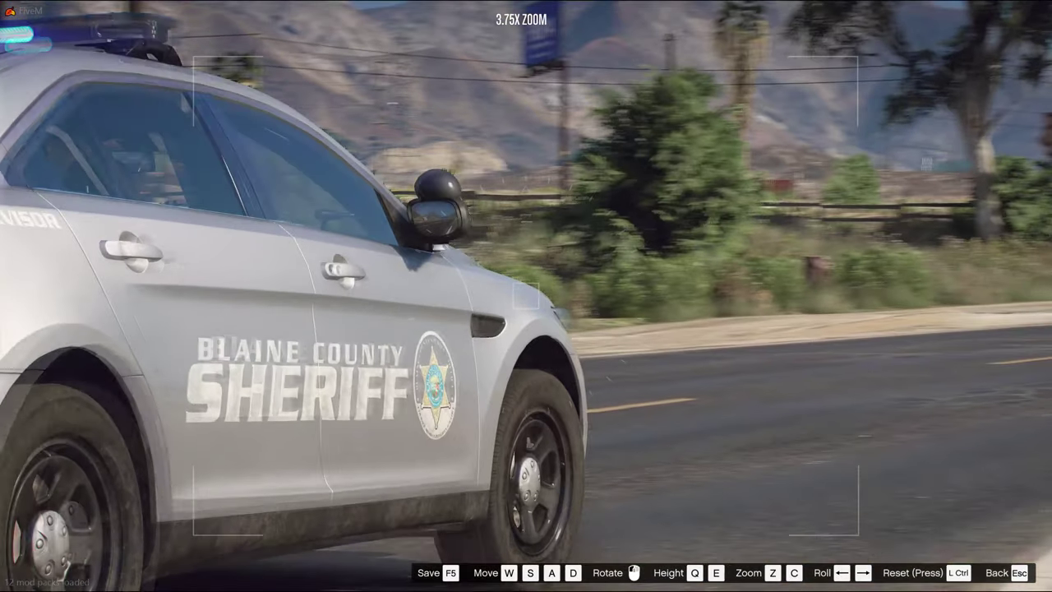
pyautogui.press('Escape')
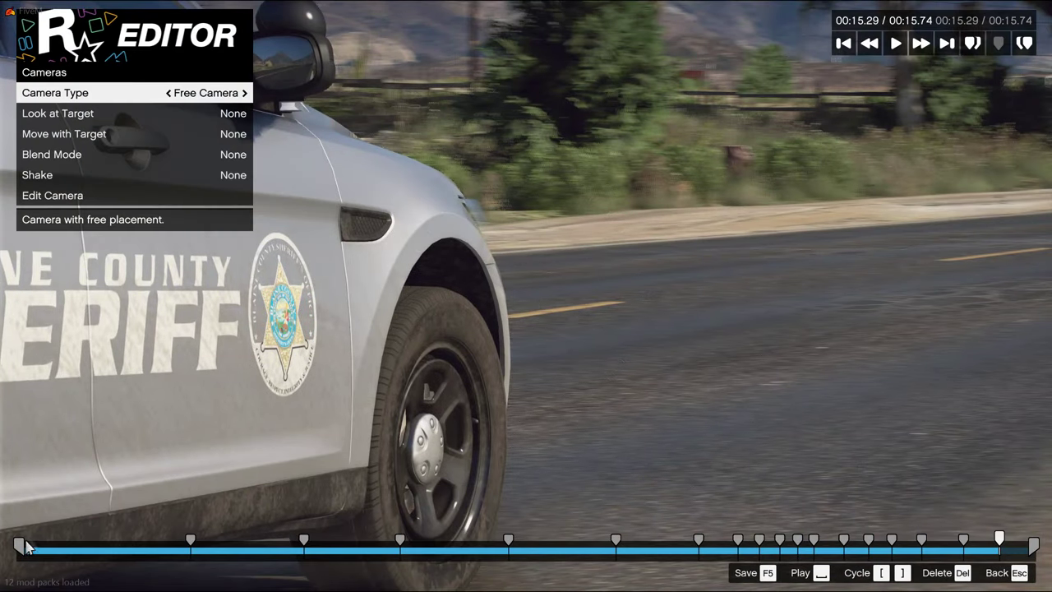
# Play the sequence from the start marker to review the camera cuts.
pyautogui.click(20, 544)
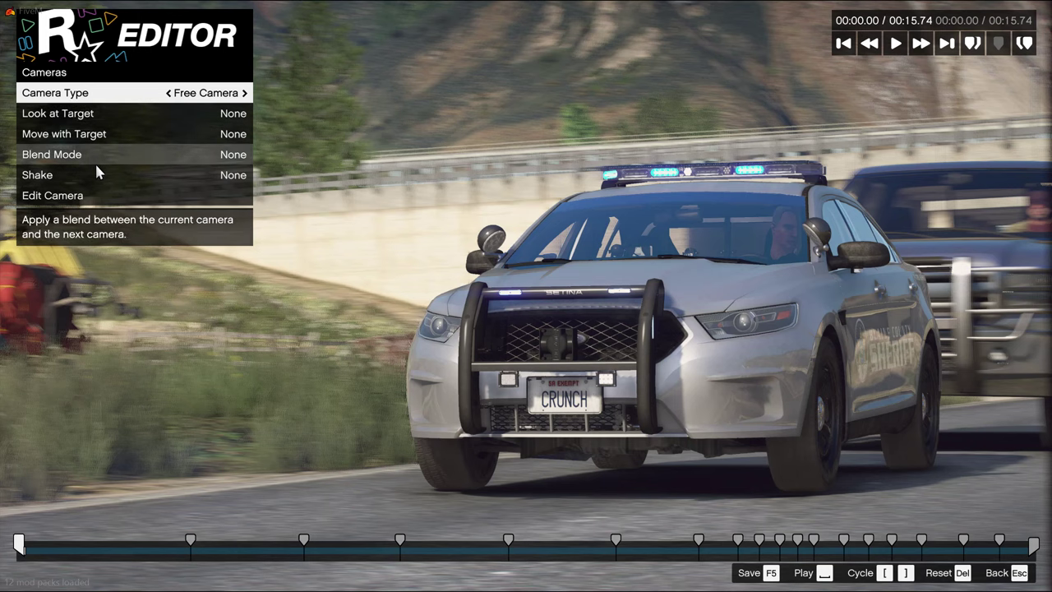
pyautogui.press('space')
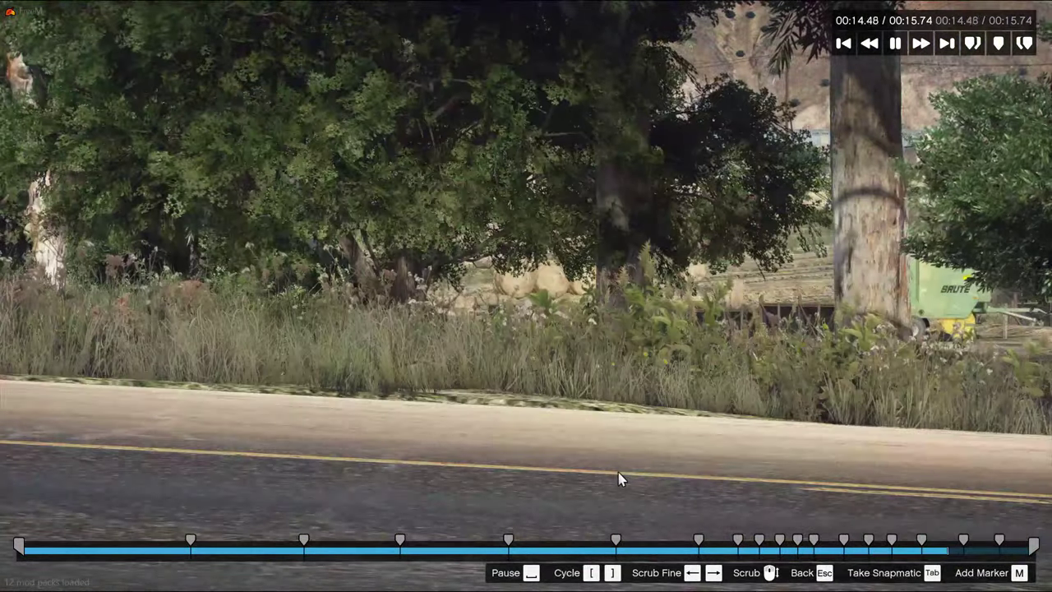
pyautogui.press('space')
# Change the camera blend mode of the start marker.
pyautogui.click(19, 545)
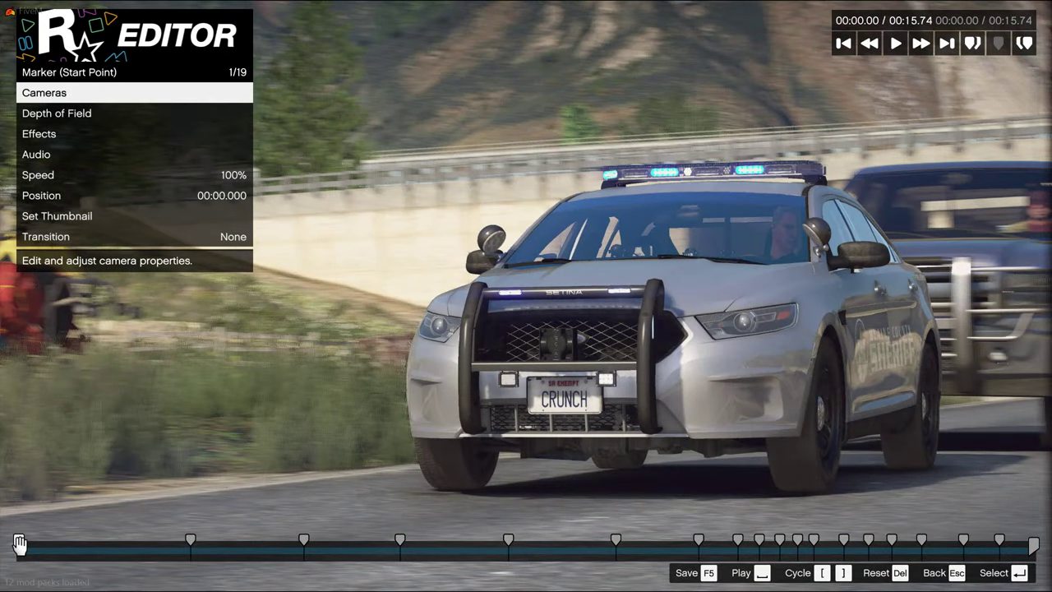
pyautogui.press('Return')
pyautogui.press('Down')
pyautogui.press('Down')
pyautogui.press('Down')
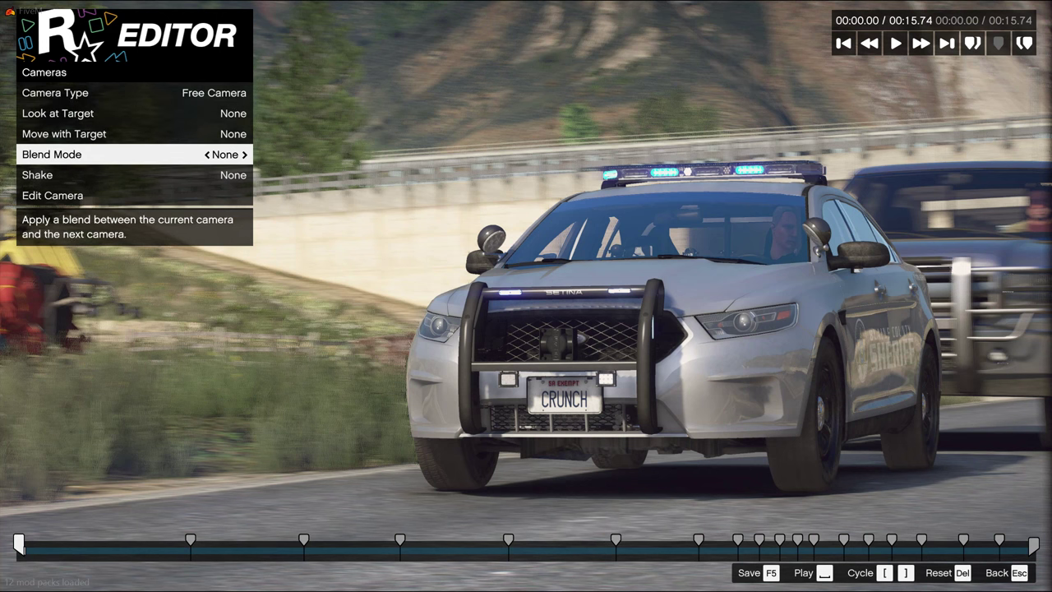
pyautogui.press('Right')
pyautogui.press('Right')
# Set the camera blend mode of the 00:10.57 marker to Linear.
pyautogui.click(699, 538)
pyautogui.press('Right')
pyautogui.press('Left')
pyautogui.press('Left')
# Set the camera blend mode to Linear on the successive markers from 00:11.19 to 00:15.29.
pyautogui.click(737, 539)
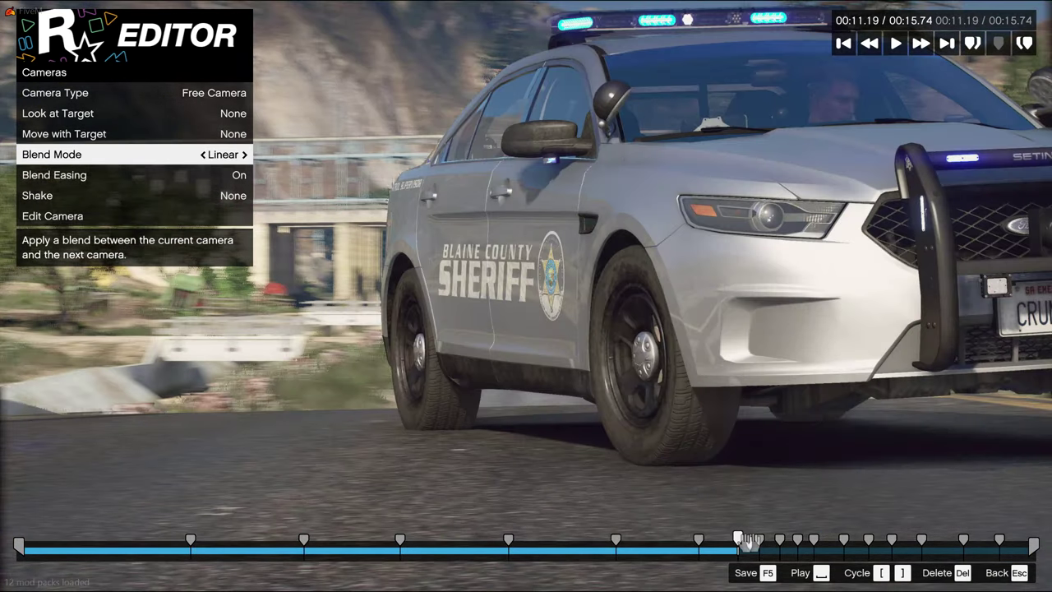
pyautogui.click(759, 539)
pyautogui.click(779, 539)
pyautogui.click(797, 539)
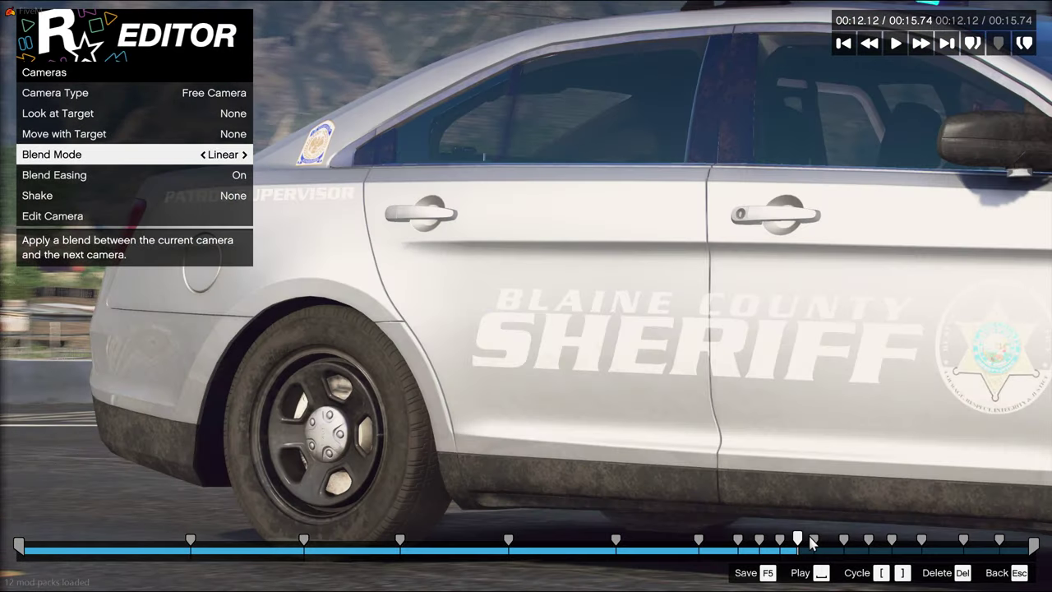
pyautogui.click(814, 539)
pyautogui.click(844, 539)
pyautogui.click(868, 539)
pyautogui.click(963, 539)
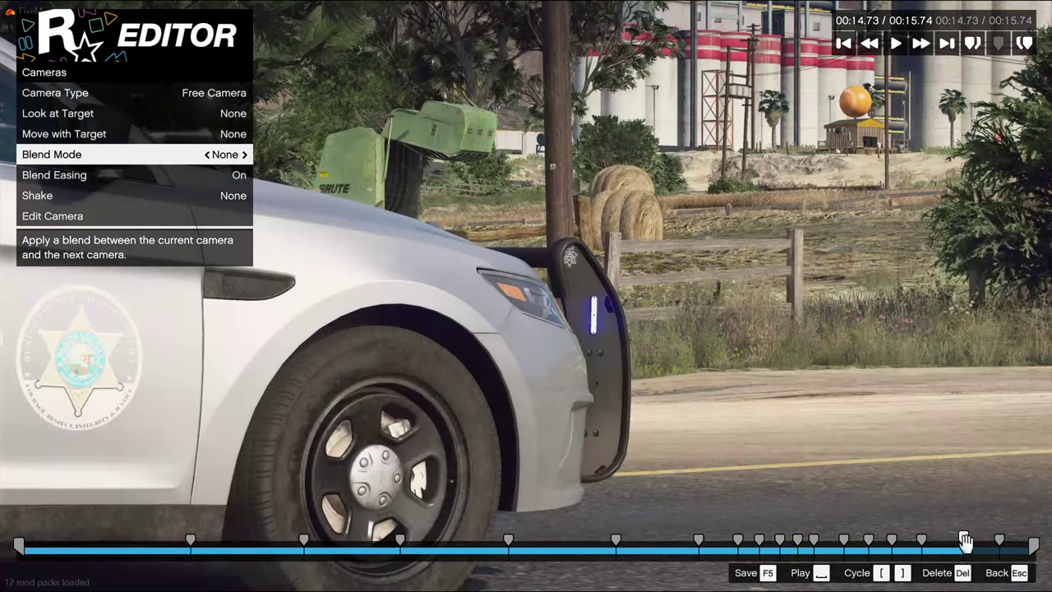
pyautogui.click(999, 539)
# Play the sequence from just before the 00:10.57 marker to the end to check the blended camera moves.
pyautogui.click(682, 555)
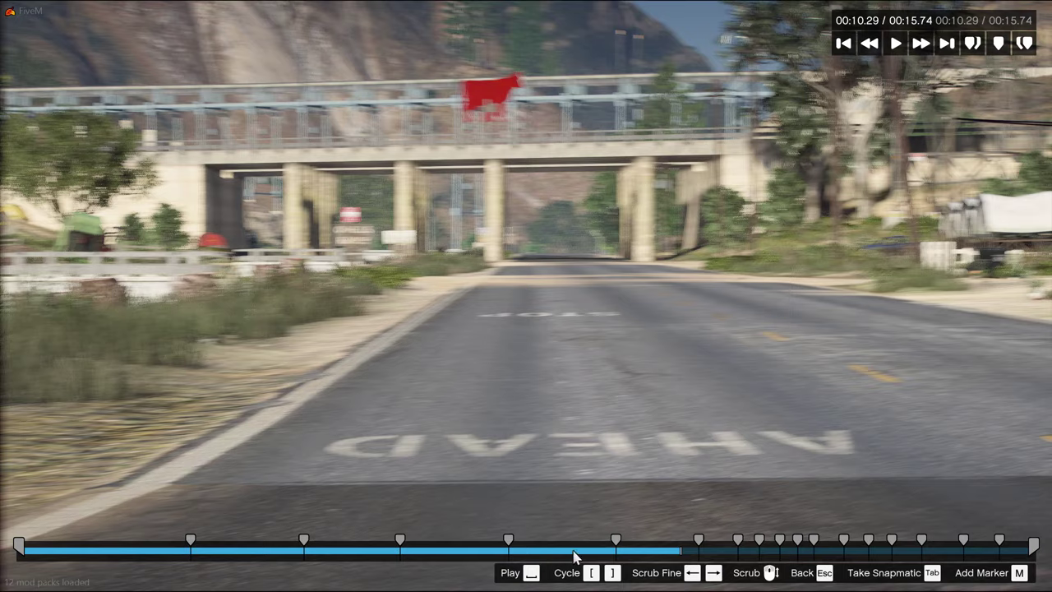
pyautogui.press('space')
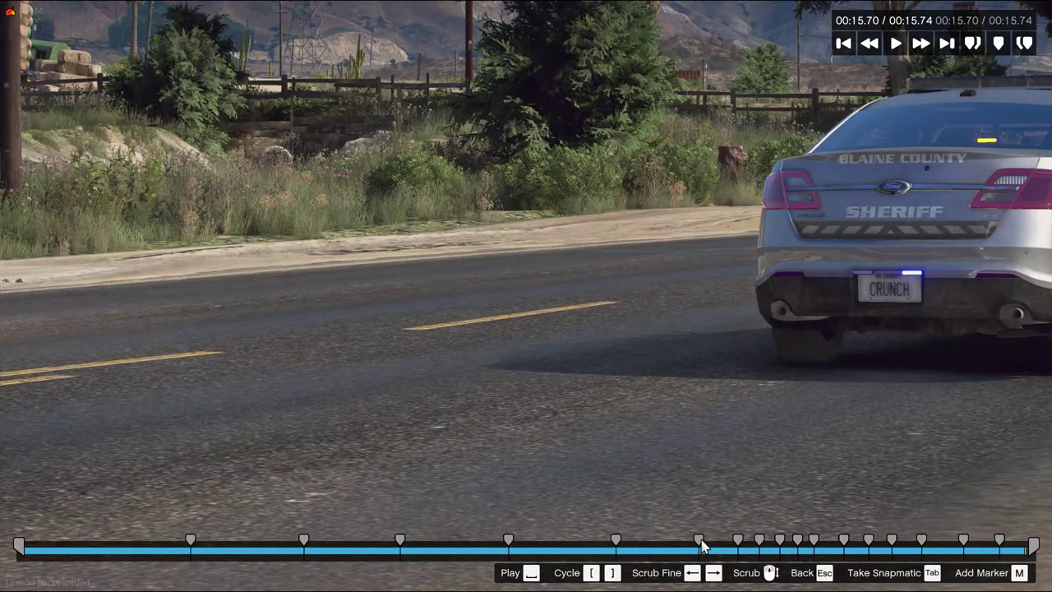
# Set the camera blend mode of the 00:10.57 marker back to None.
pyautogui.click(696, 540)
pyautogui.press('Return')
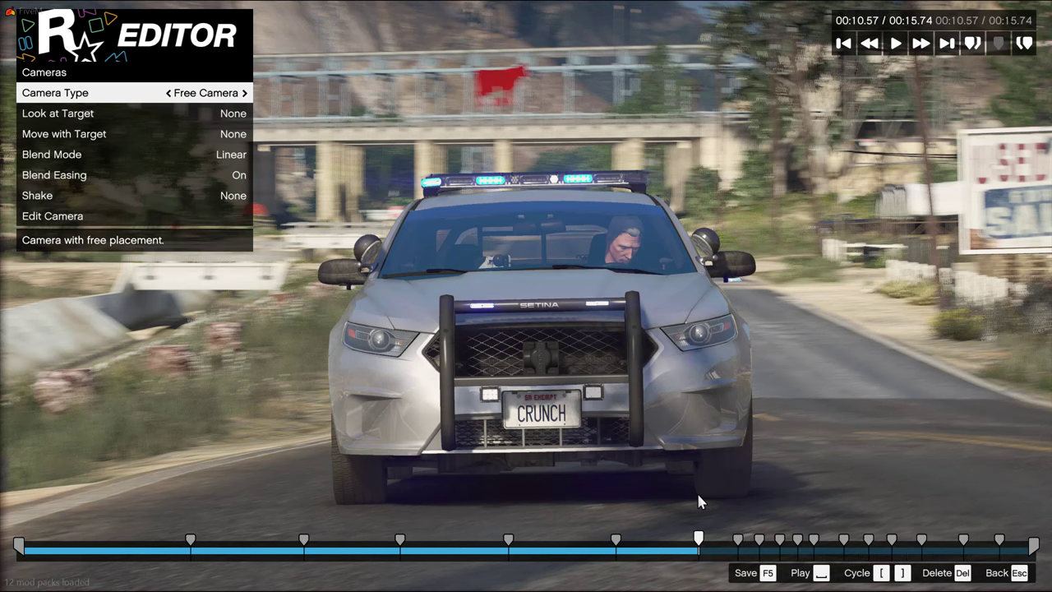
pyautogui.press('Down')
pyautogui.press('Down')
pyautogui.press('Down')
pyautogui.press('Right')
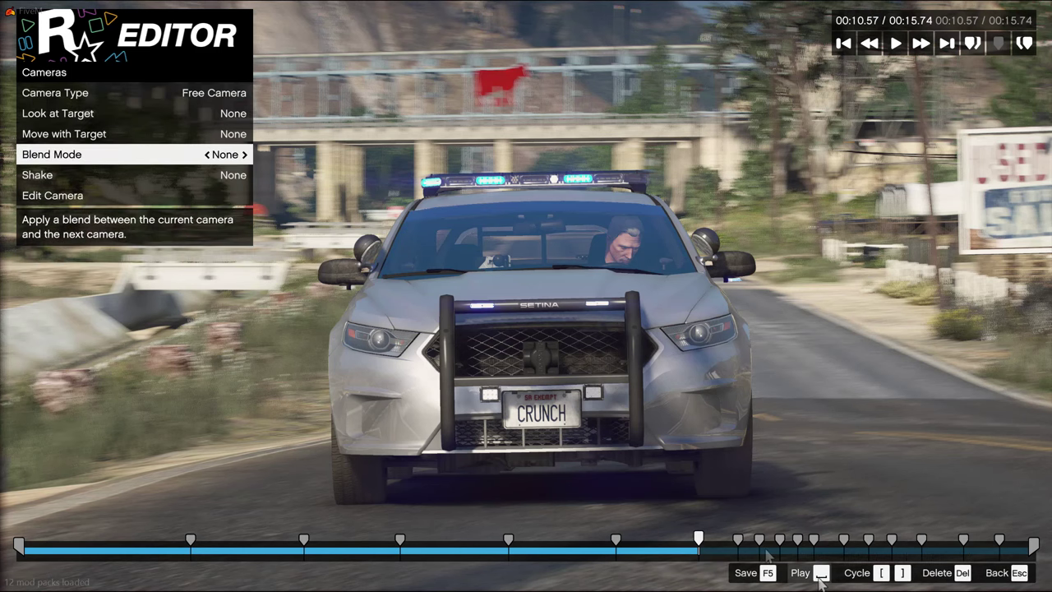
# Set the camera blend mode to Smooth on the successive markers from 00:09.27 to 00:12.38.
pyautogui.click(617, 544)
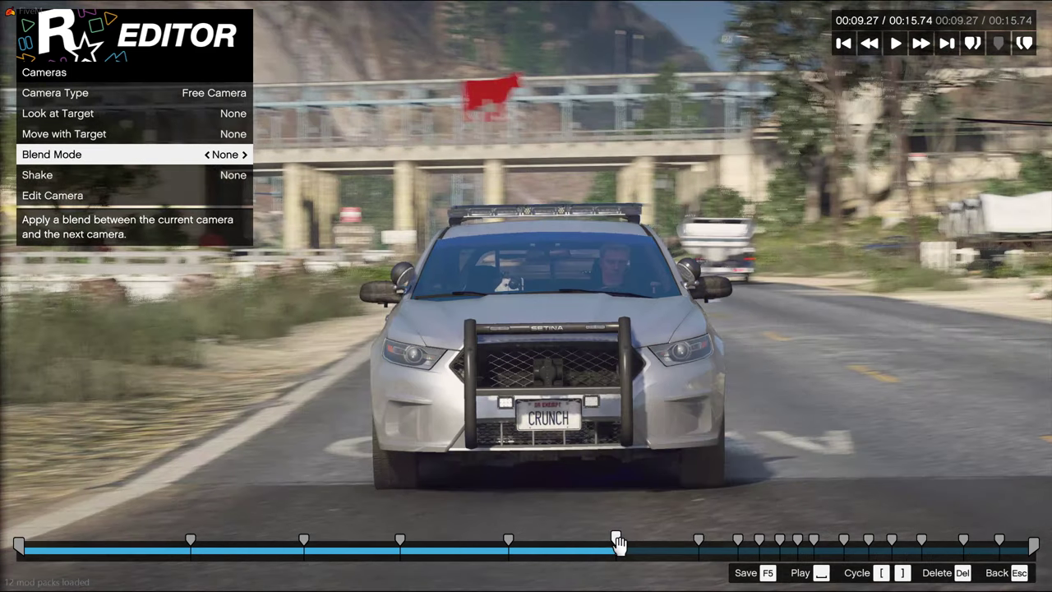
pyautogui.click(697, 540)
pyautogui.click(737, 541)
pyautogui.press('Right')
pyautogui.press('Right')
pyautogui.press('Right')
pyautogui.click(758, 541)
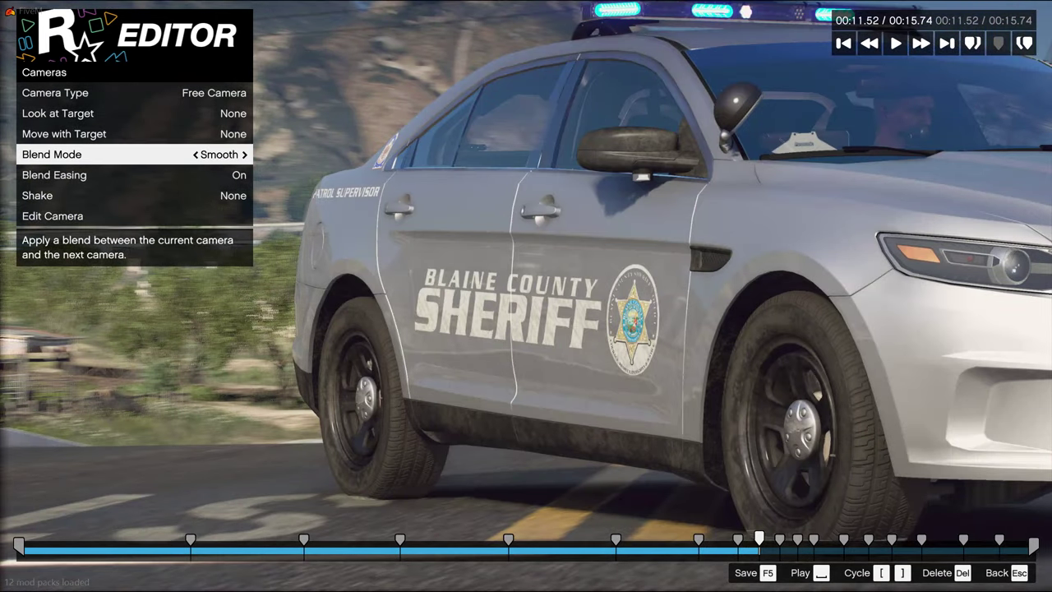
pyautogui.click(780, 541)
pyautogui.click(797, 541)
pyautogui.press('Right')
pyautogui.click(814, 541)
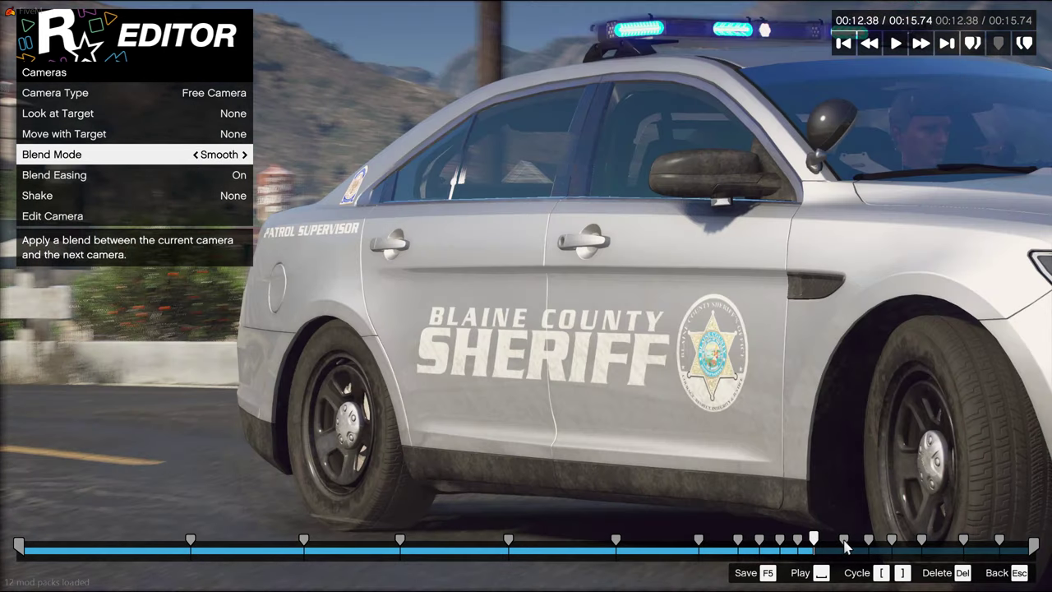
# Set the camera blend mode to Smooth on the markers after 00:12.38 through 00:14.73 and go on to the 00:15.29 marker.
pyautogui.click(843, 541)
pyautogui.click(868, 540)
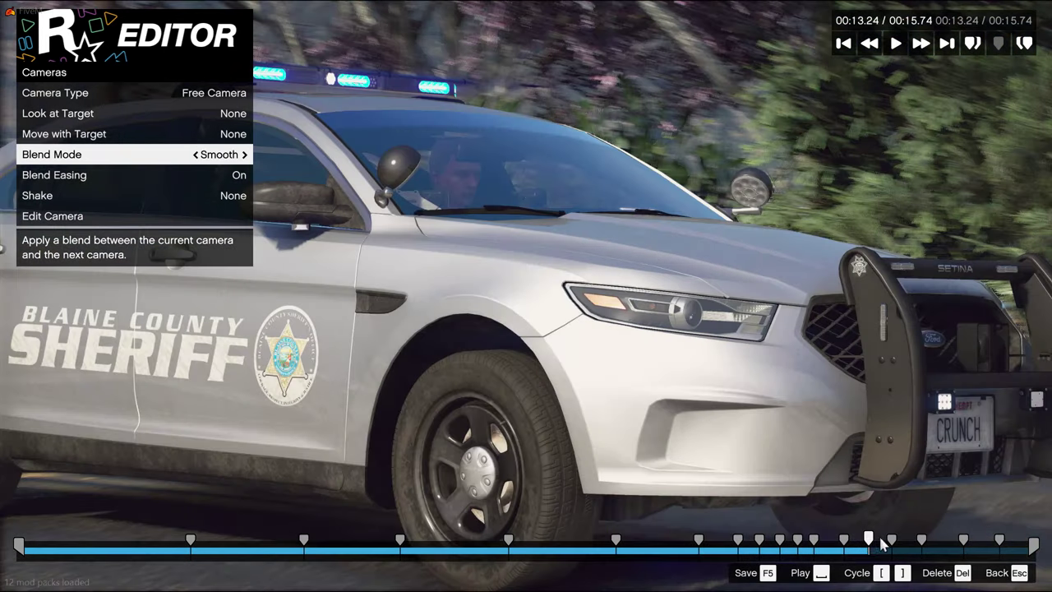
pyautogui.click(891, 540)
pyautogui.click(921, 541)
pyautogui.click(963, 540)
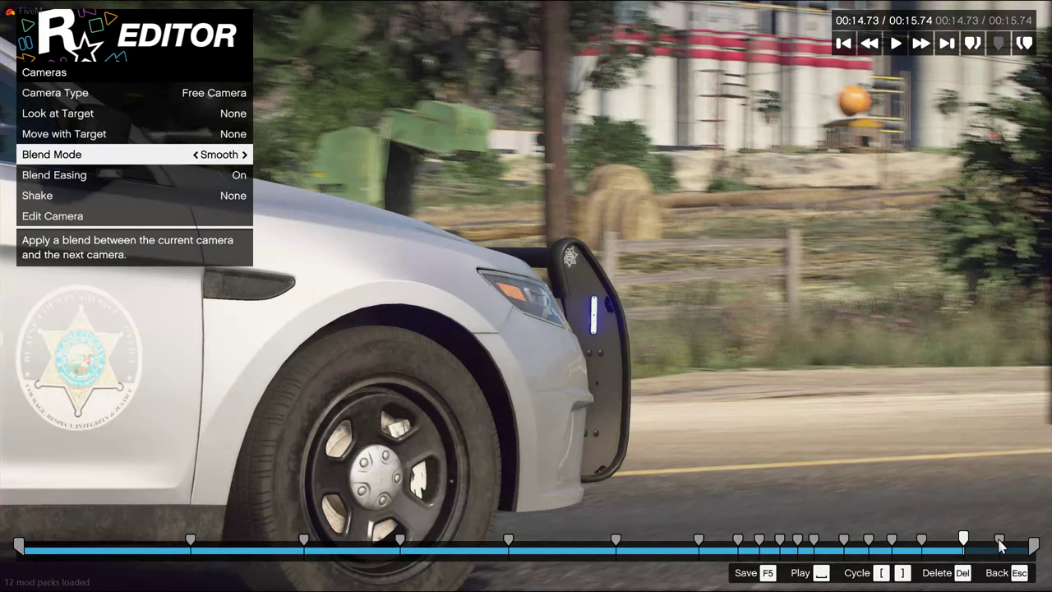
pyautogui.click(998, 541)
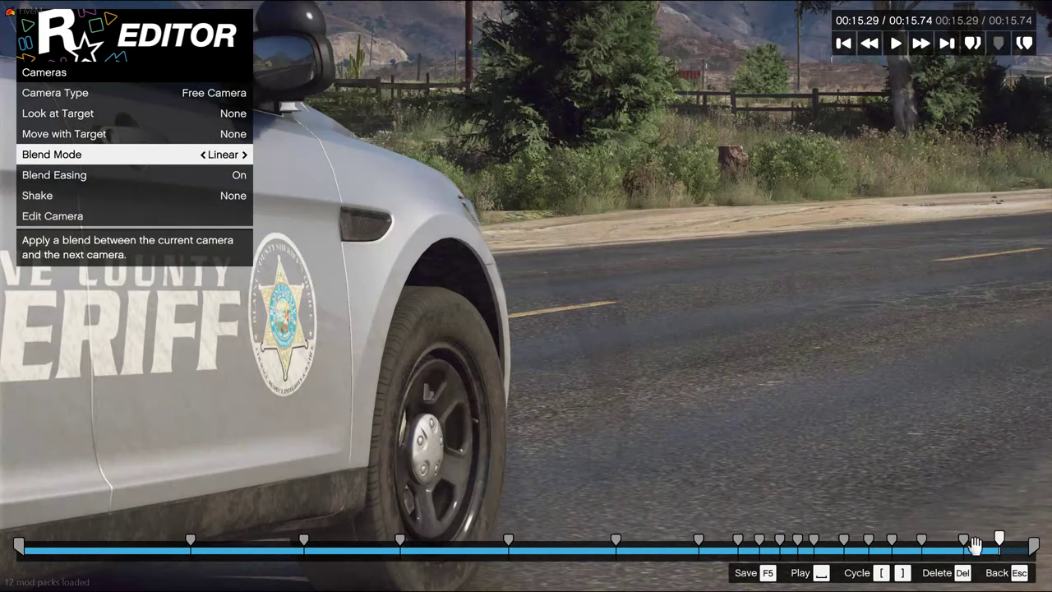
# Set the camera blend mode to Smooth on the markers from the start point to 00:07.59, continuing through to the 00:11.19 marker.
pyautogui.click(18, 543)
pyautogui.click(190, 541)
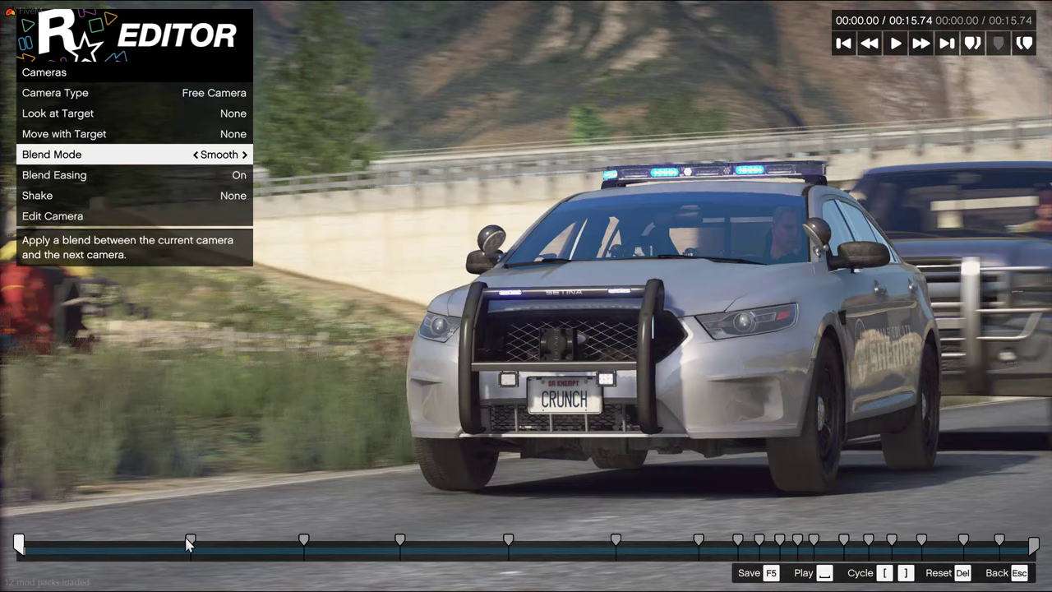
pyautogui.click(303, 541)
pyautogui.click(400, 540)
pyautogui.click(508, 541)
pyautogui.click(697, 541)
pyautogui.click(738, 540)
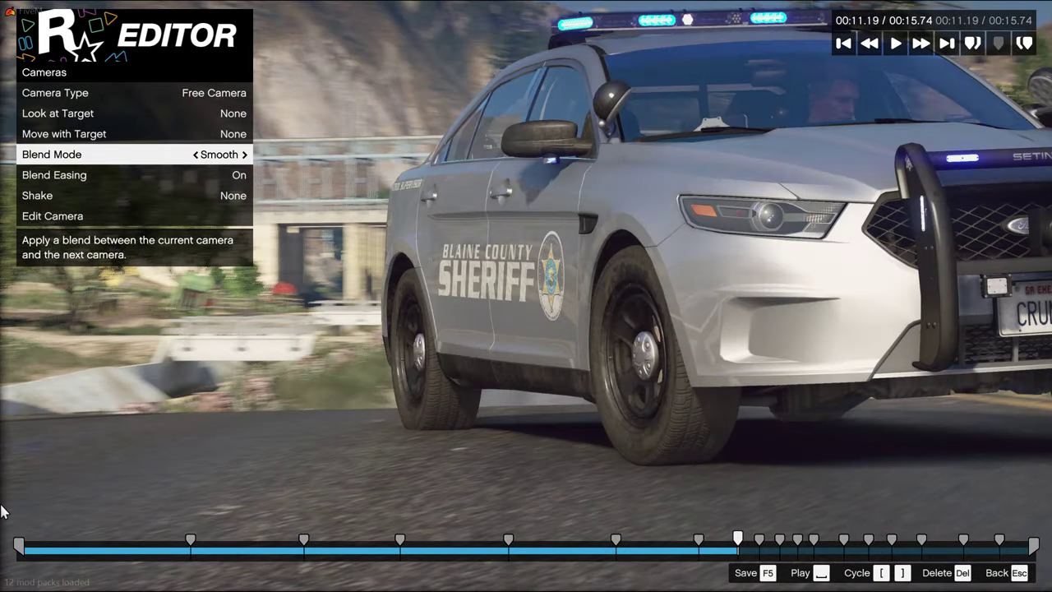
# Compare the camera framing and blend mode at the start point and at the markers between 00:04.38 and 00:09.27.
pyautogui.click(18, 543)
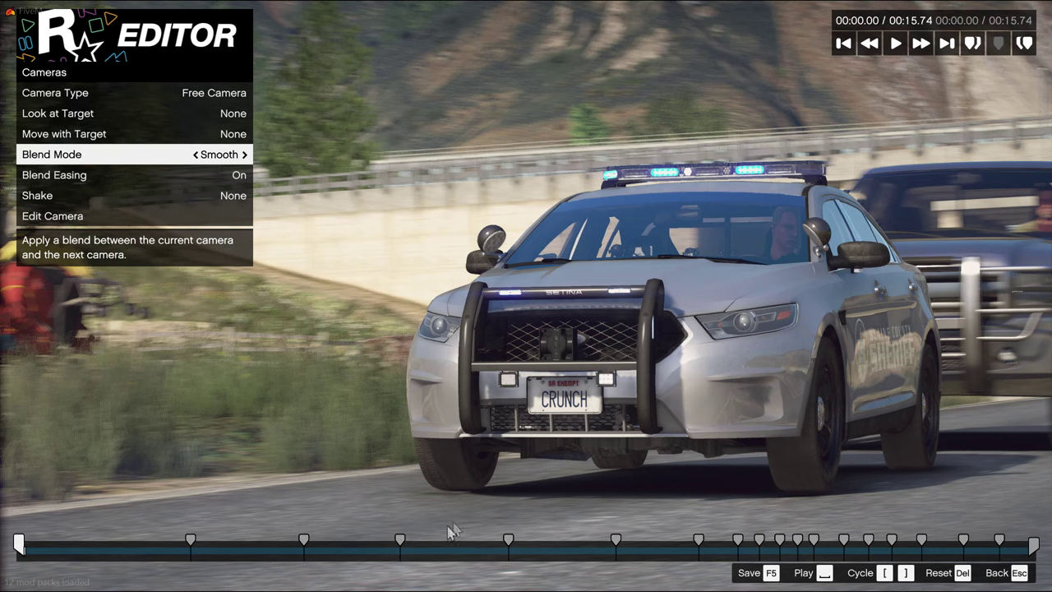
pyautogui.click(400, 540)
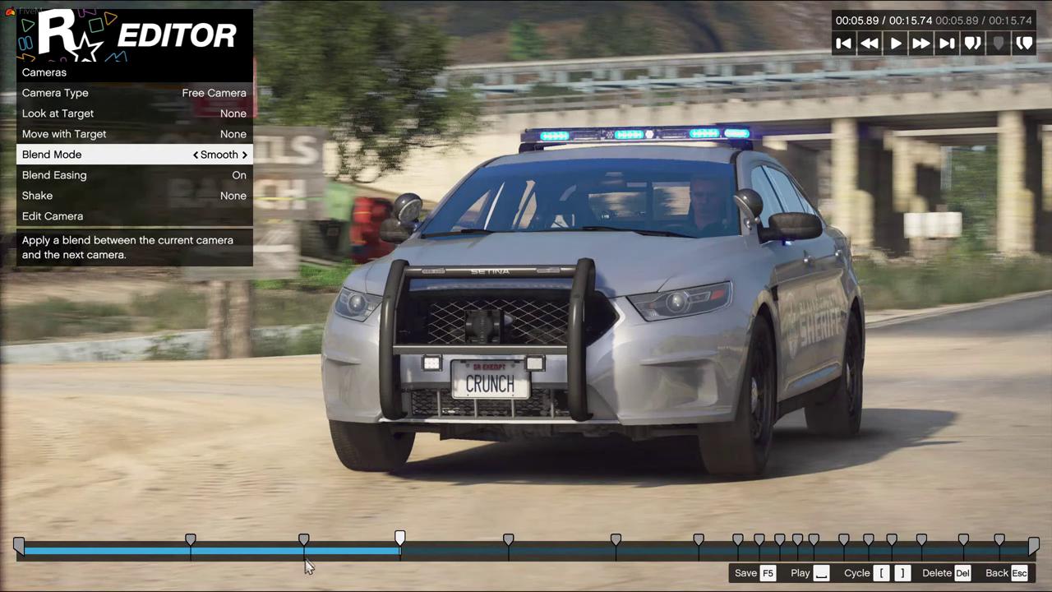
pyautogui.click(305, 541)
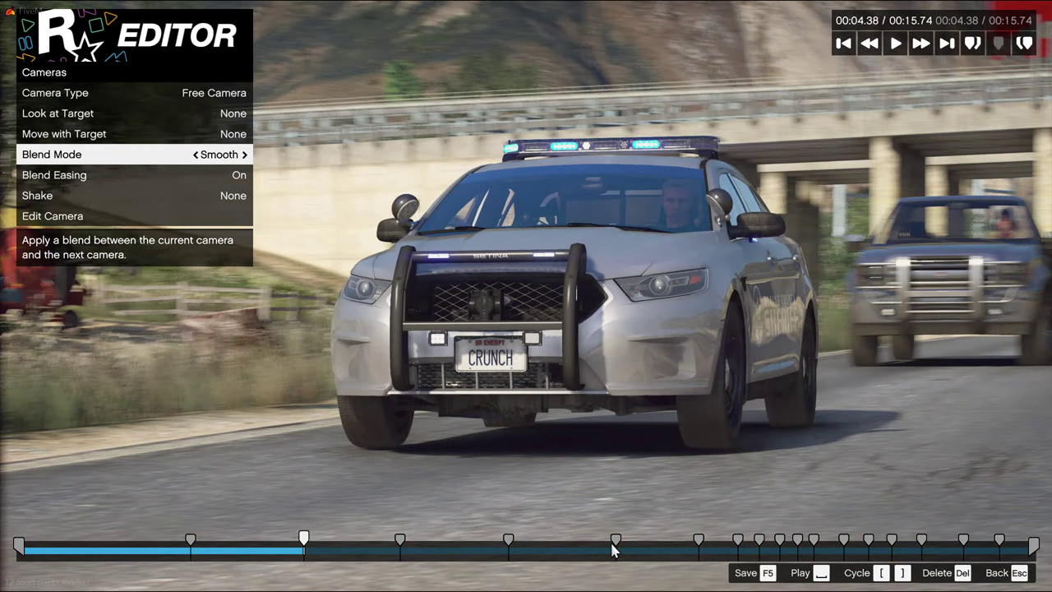
pyautogui.click(615, 542)
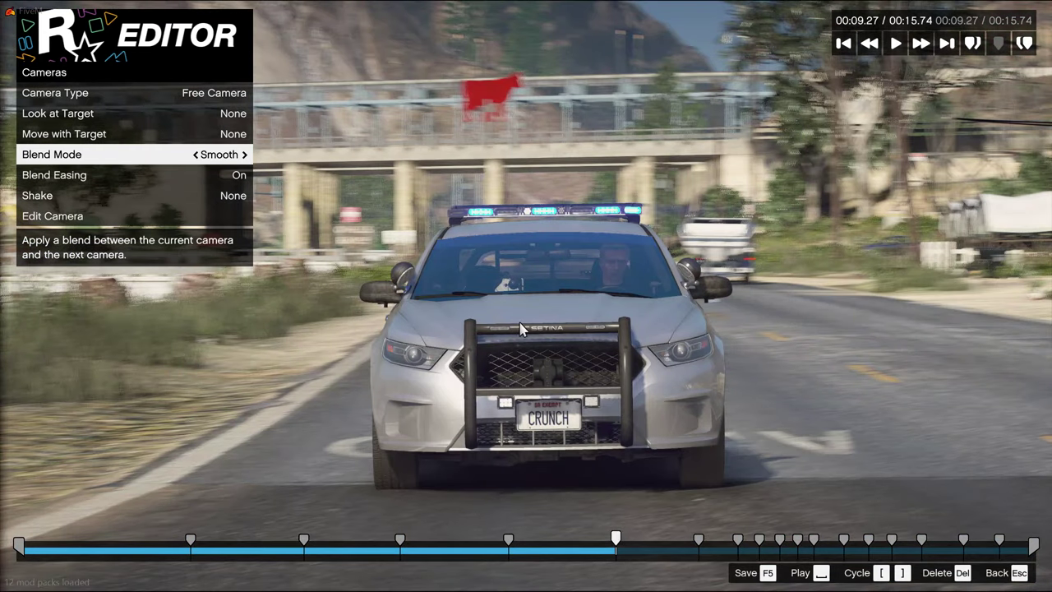
pyautogui.click(508, 542)
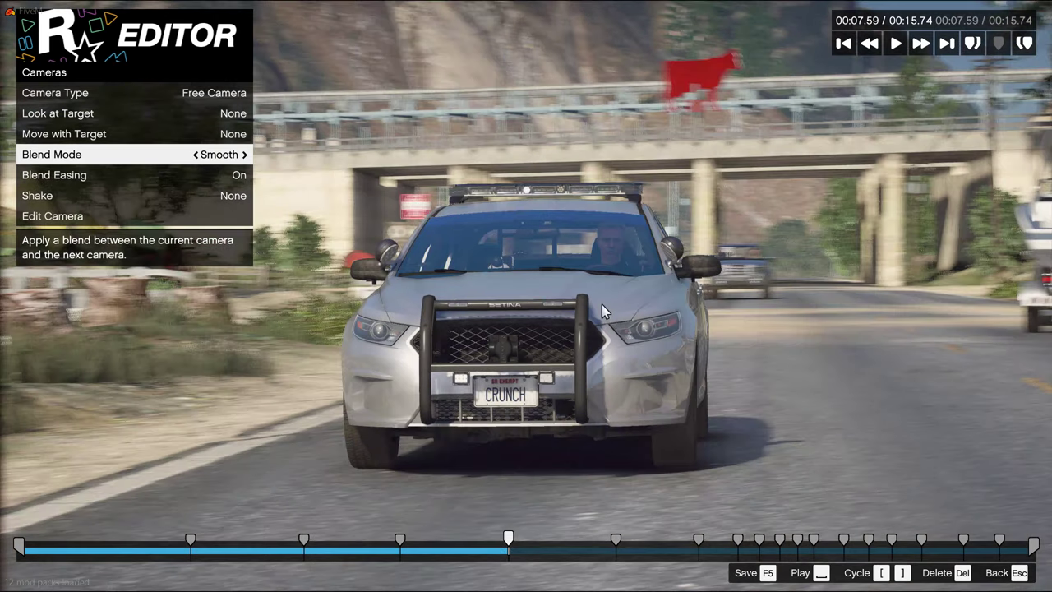
pyautogui.click(399, 543)
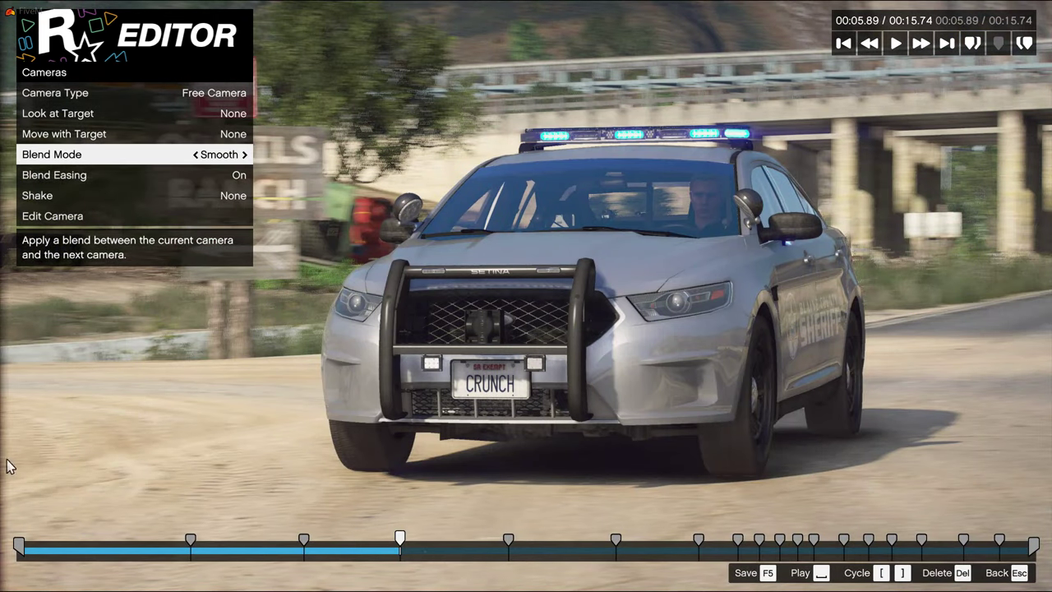
# Play the sequence from the start point to check the smooth camera blends, and return to the start marker.
pyautogui.click(16, 545)
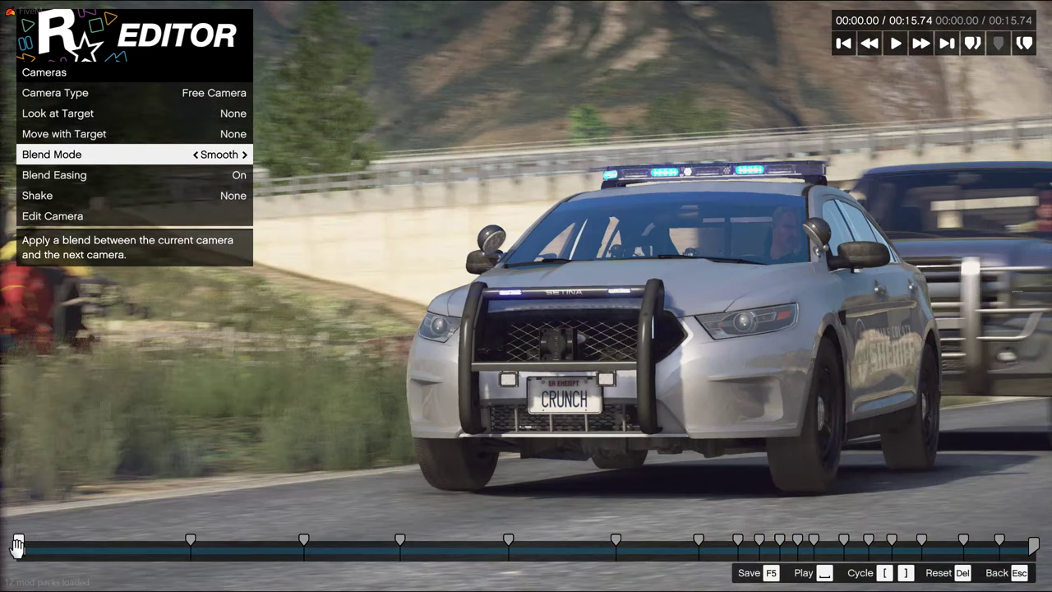
pyautogui.press('space')
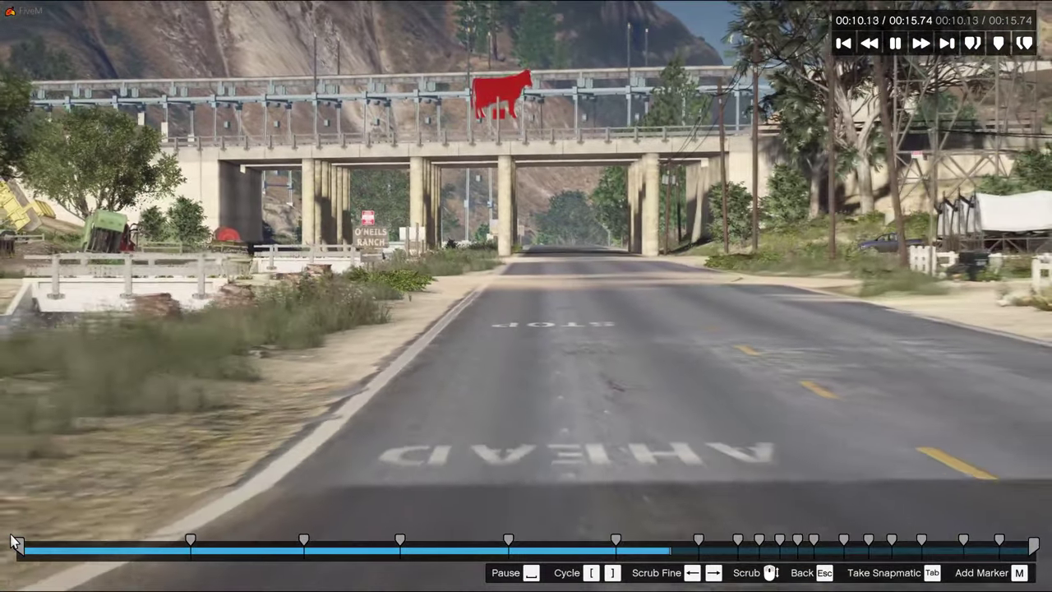
pyautogui.click(19, 543)
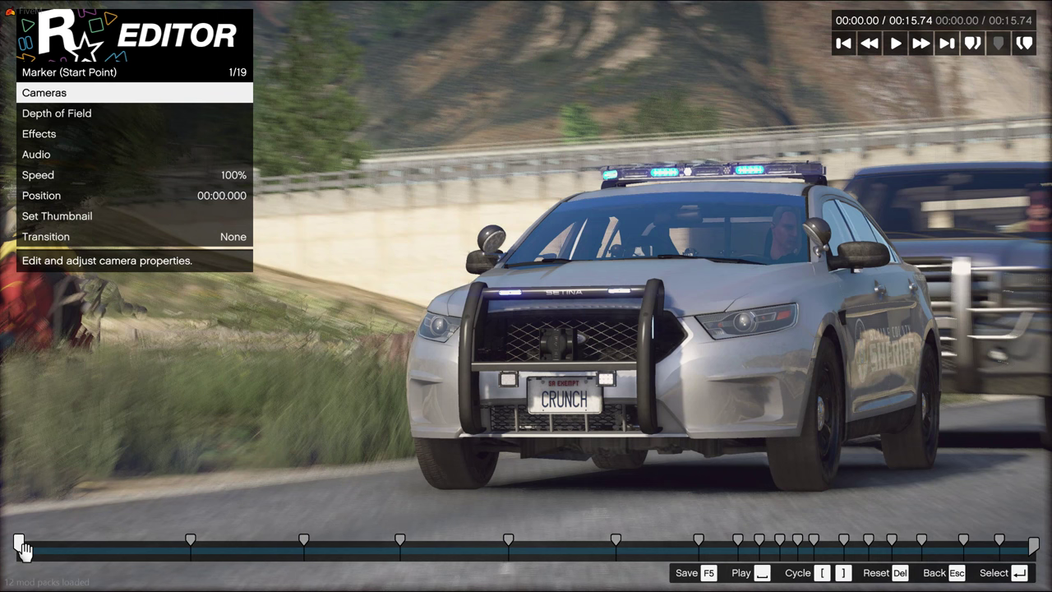
# Shift the markers from 00:04.38 onward earlier on the timeline and play the retimed sequence from the start.
pyautogui.click(304, 542)
pyautogui.moveTo(304, 542); pyautogui.dragTo(271, 541)
pyautogui.moveTo(402, 540); pyautogui.dragTo(384, 540)
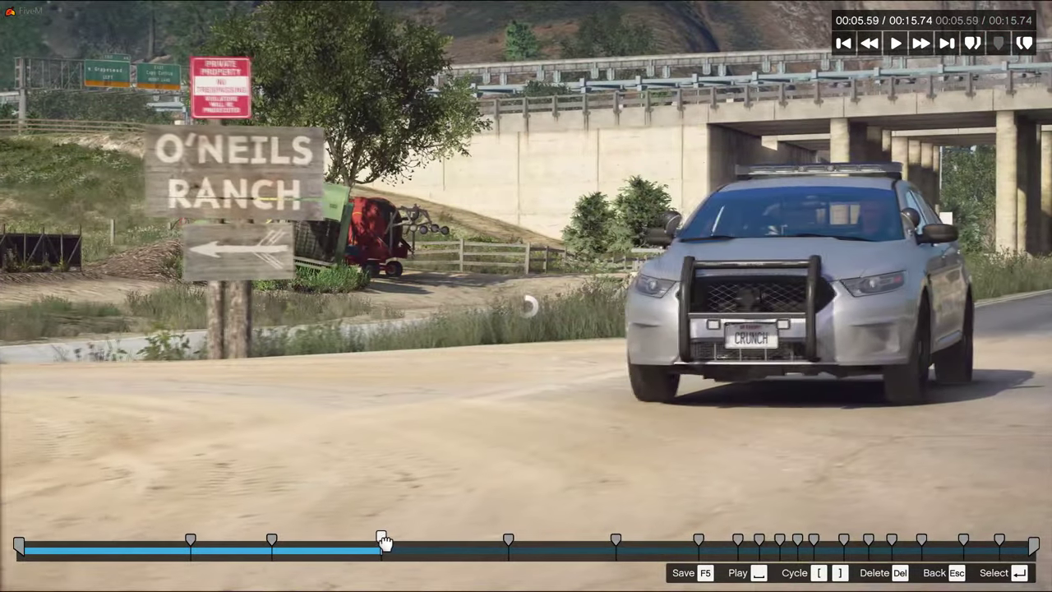
pyautogui.press('space')
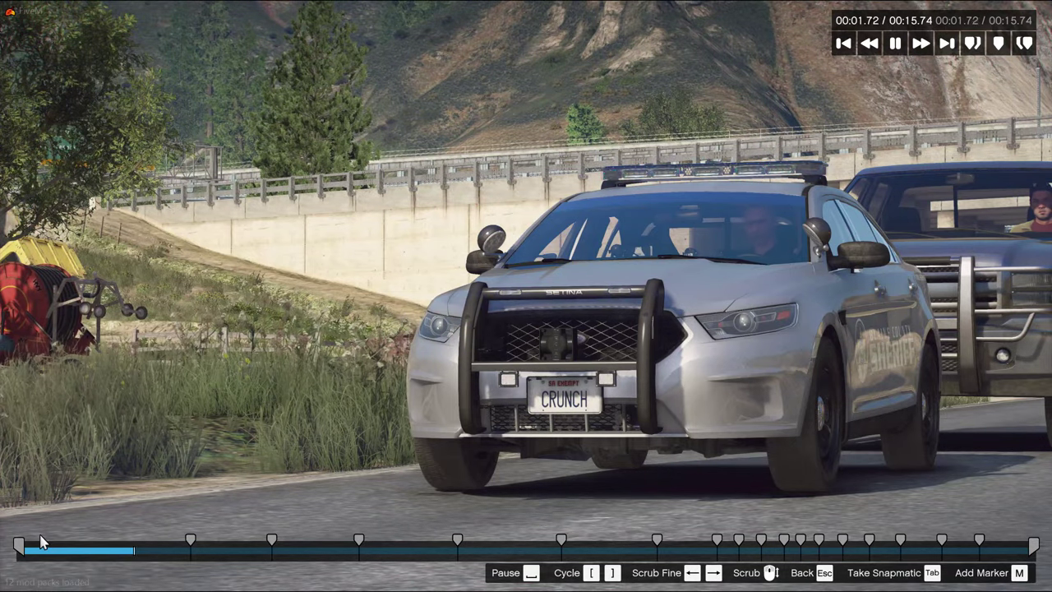